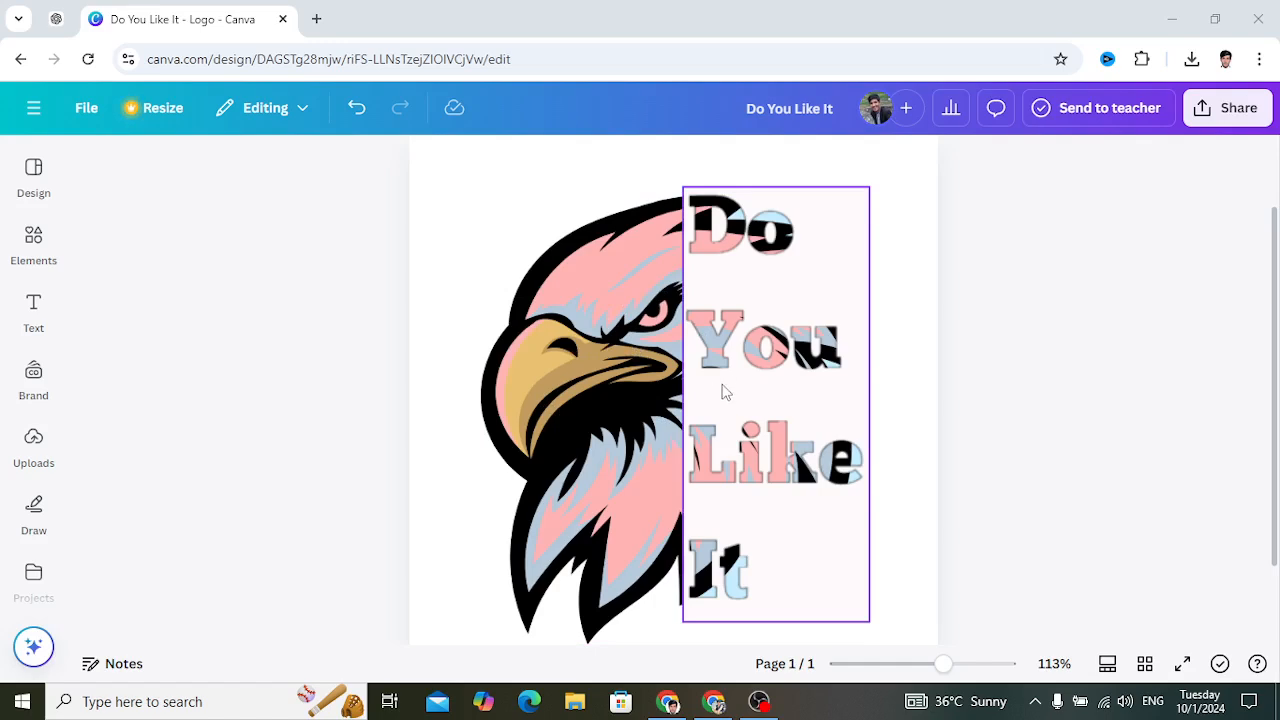
Step: Clear the page by deleting the eagle graphic and the "Do You Like It" text block
left_click(915, 374)
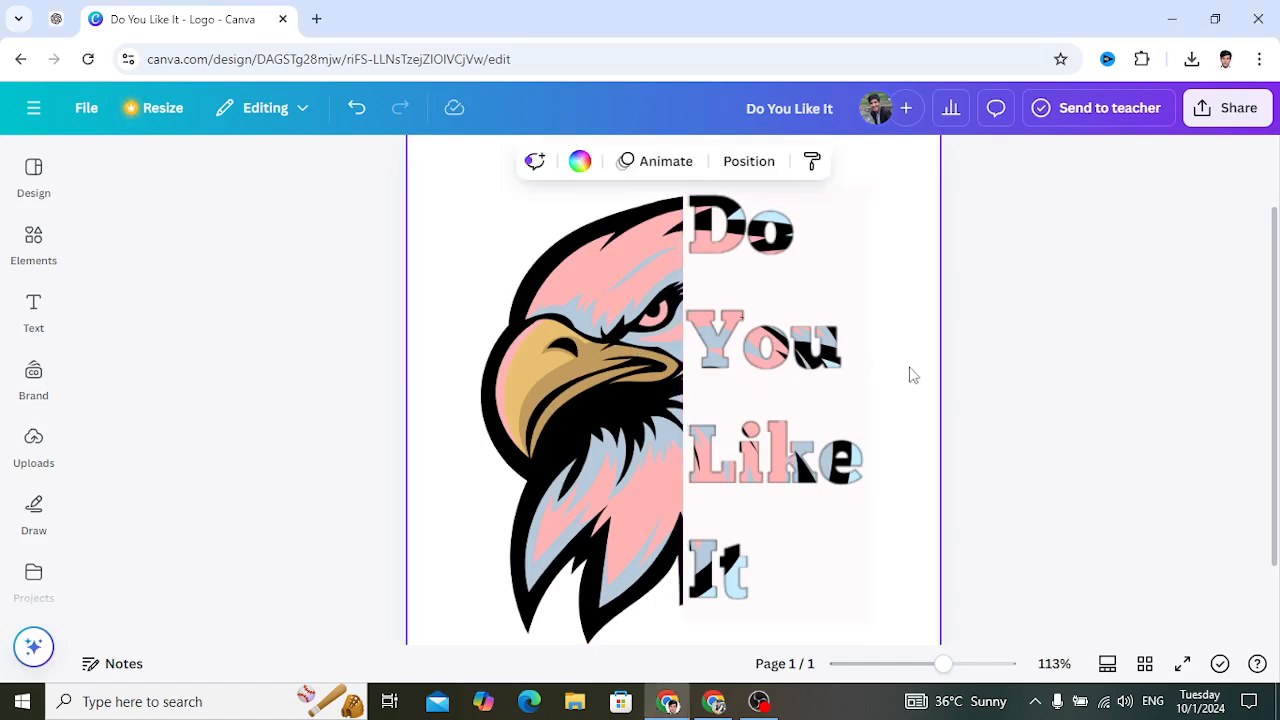
left_click_drag(456, 182, 880, 542)
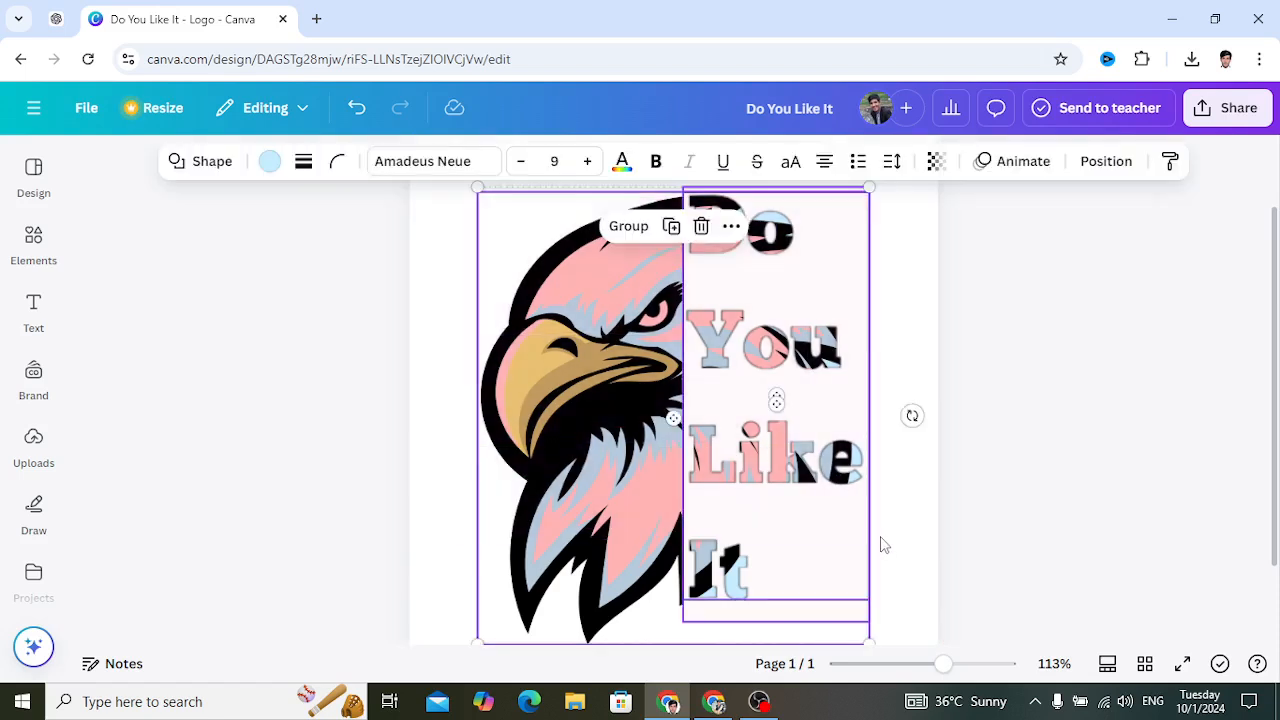
key("Delete")
left_click(729, 398)
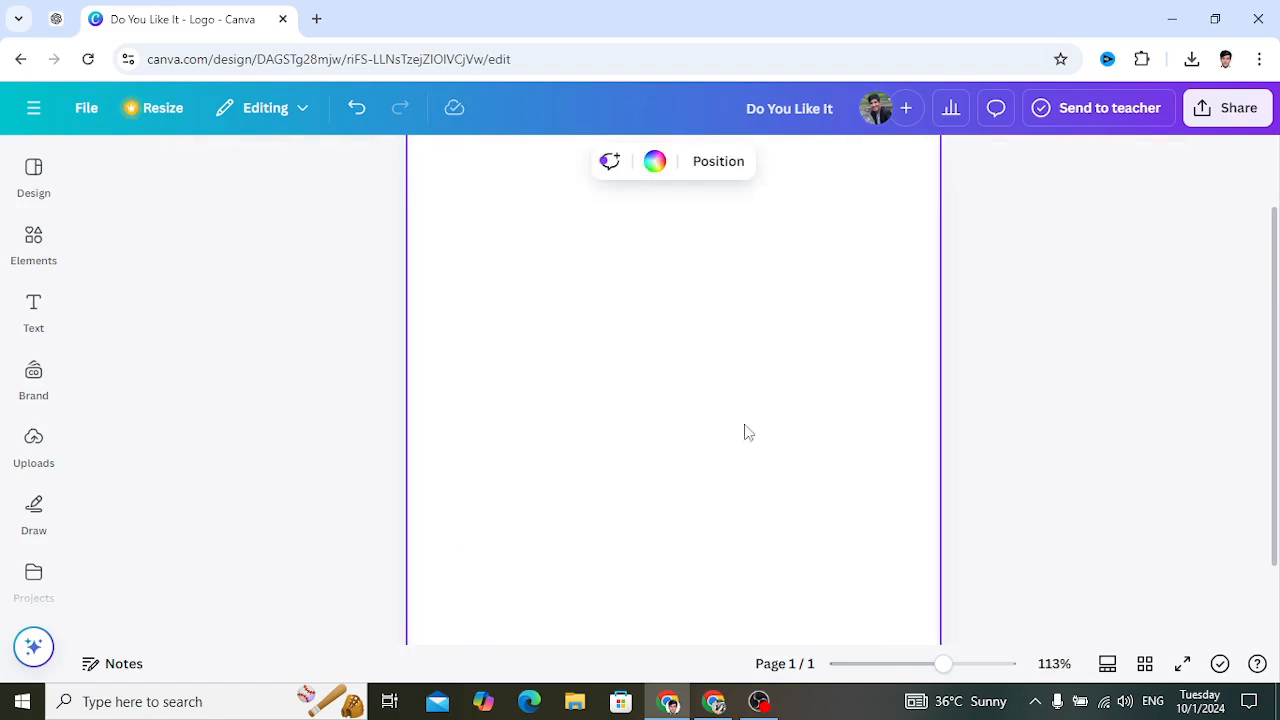
mouse_move(940, 664)
left_mouse_down()
mouse_move(920, 665)
mouse_move(931, 664)
left_mouse_up()
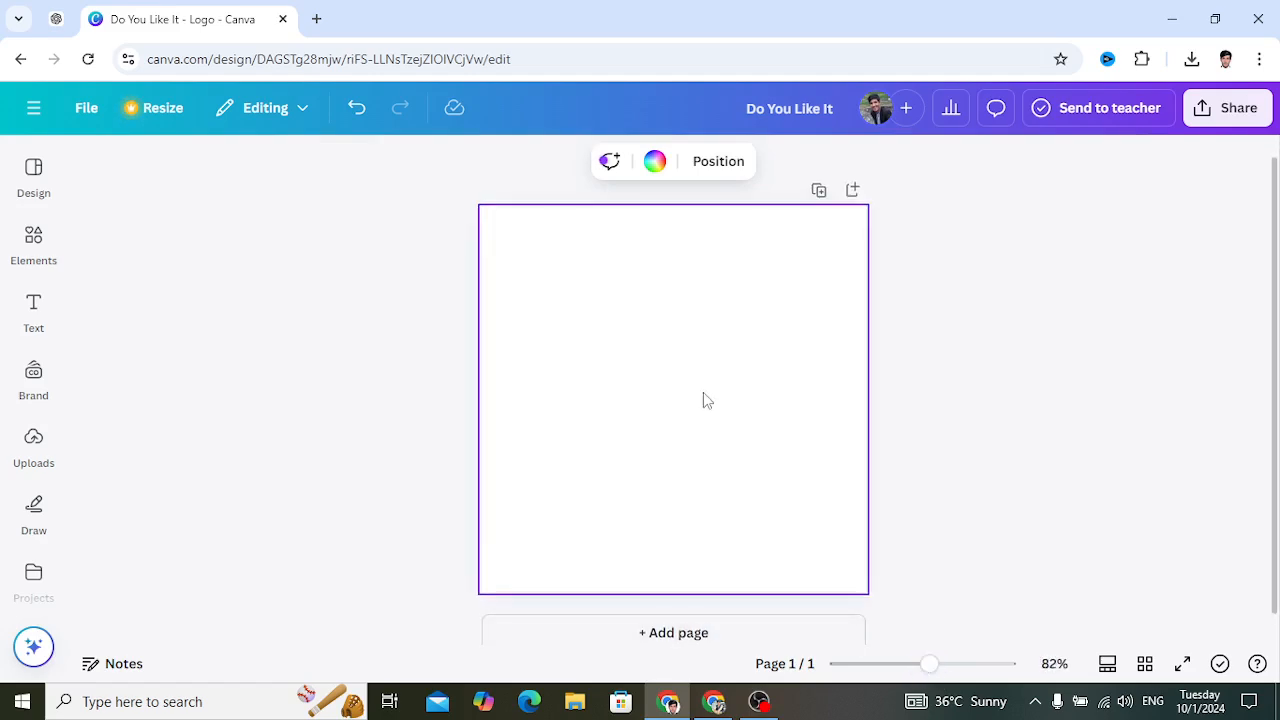
left_click(44, 308)
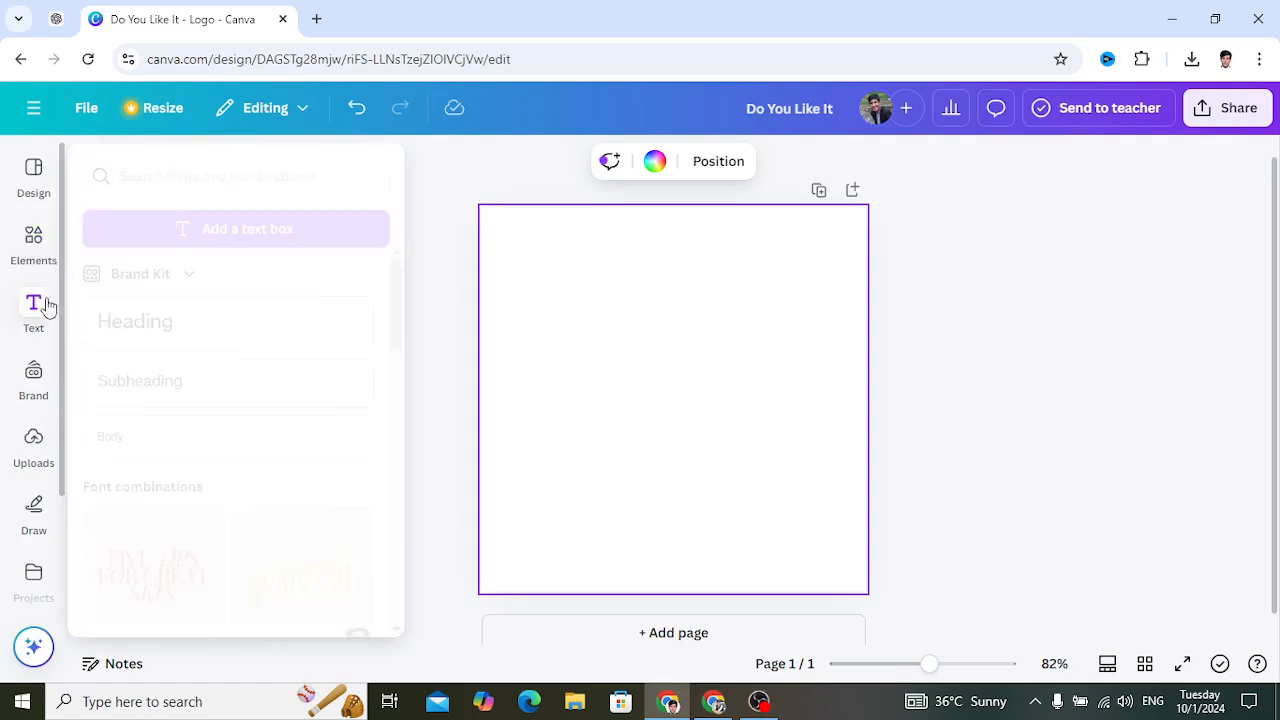
left_click(163, 316)
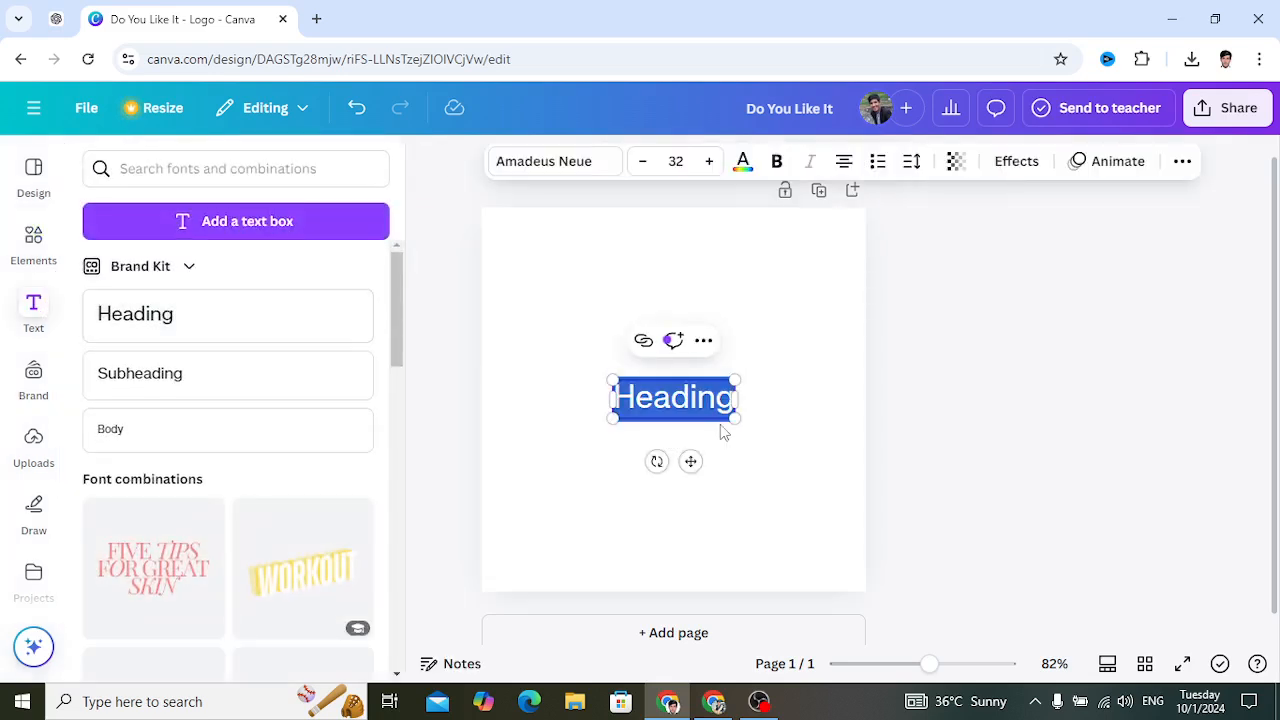
left_click(751, 451)
left_click(680, 393)
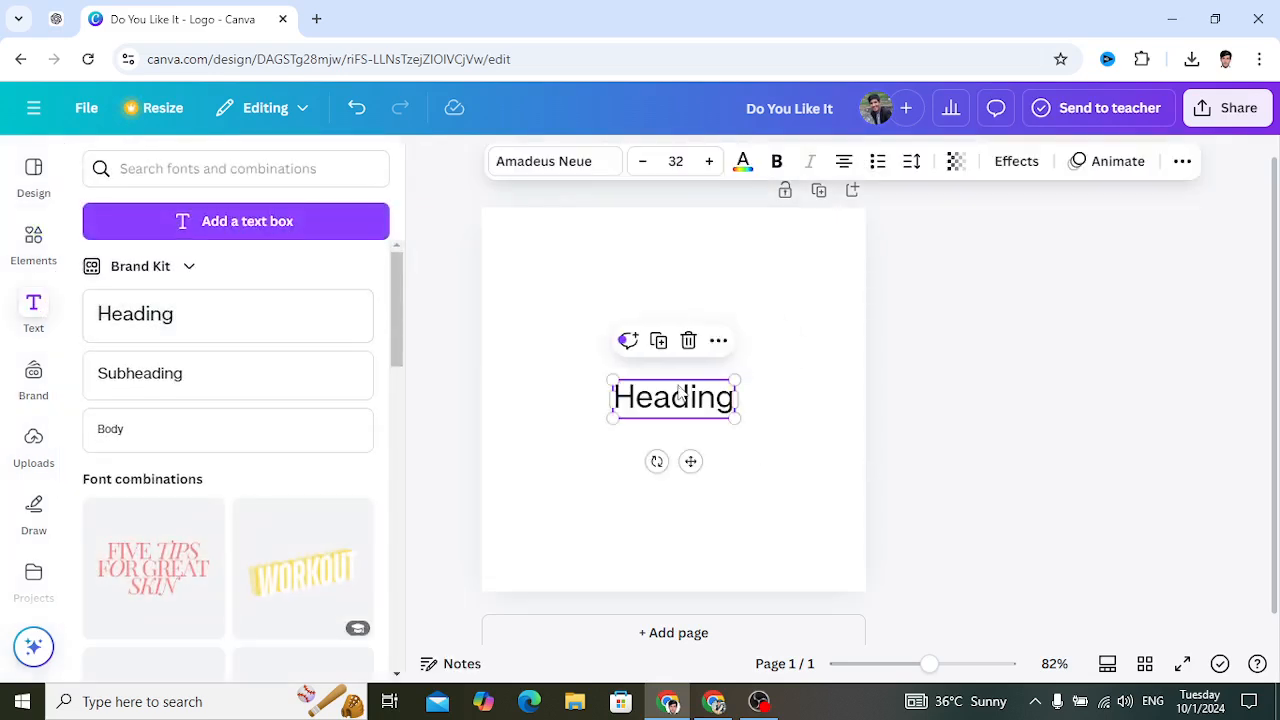
key("Delete")
Step: Add a square shape, fill it with black, and reshape it into a tall, narrow rectangle
left_click(40, 250)
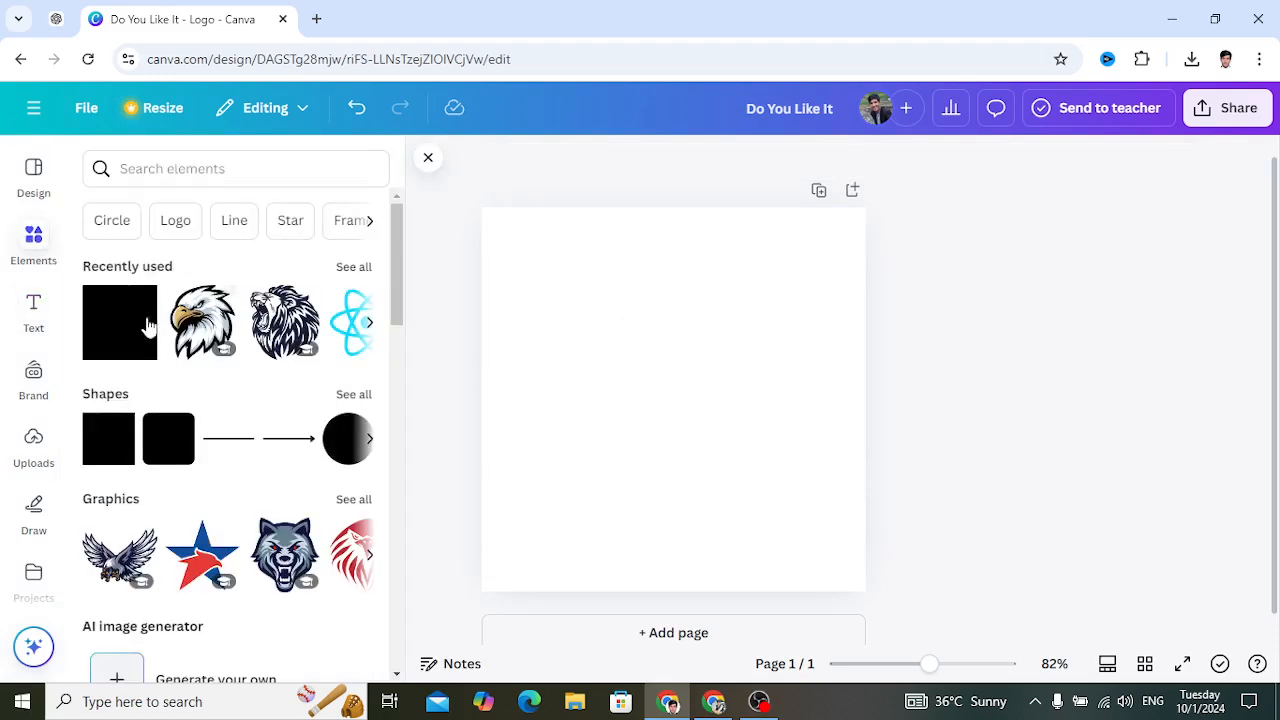
left_click(123, 320)
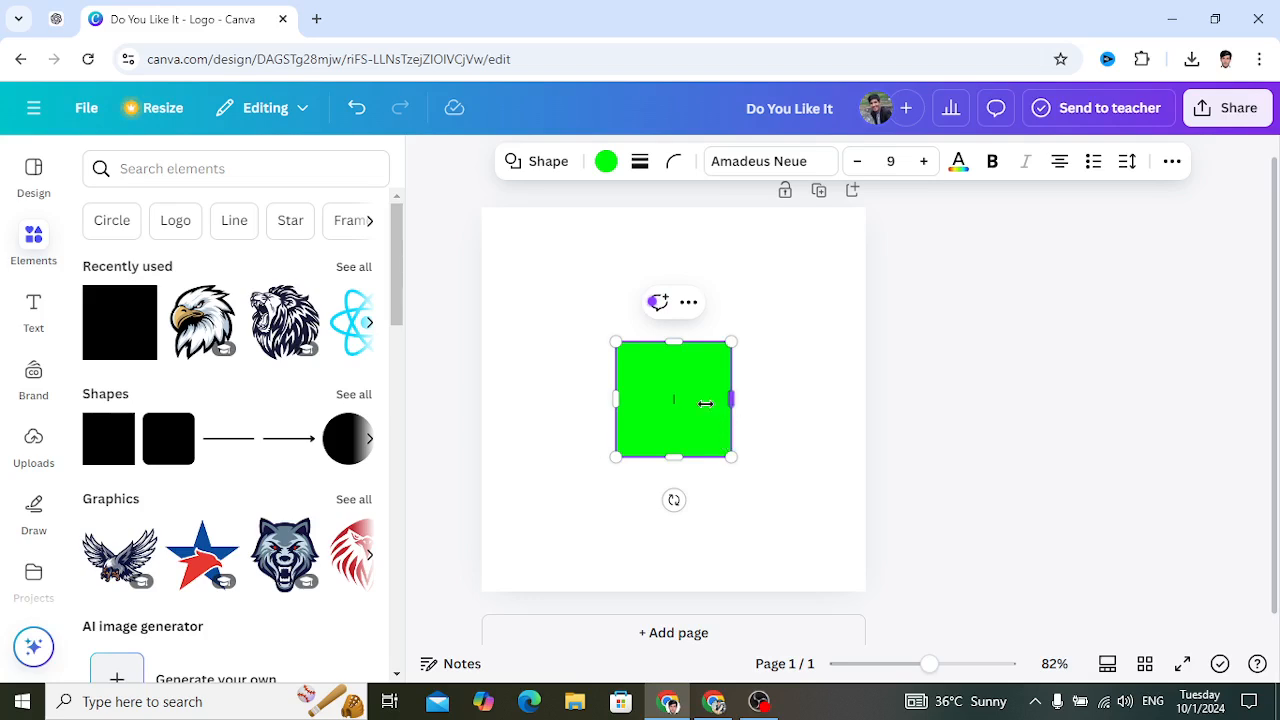
left_click(604, 162)
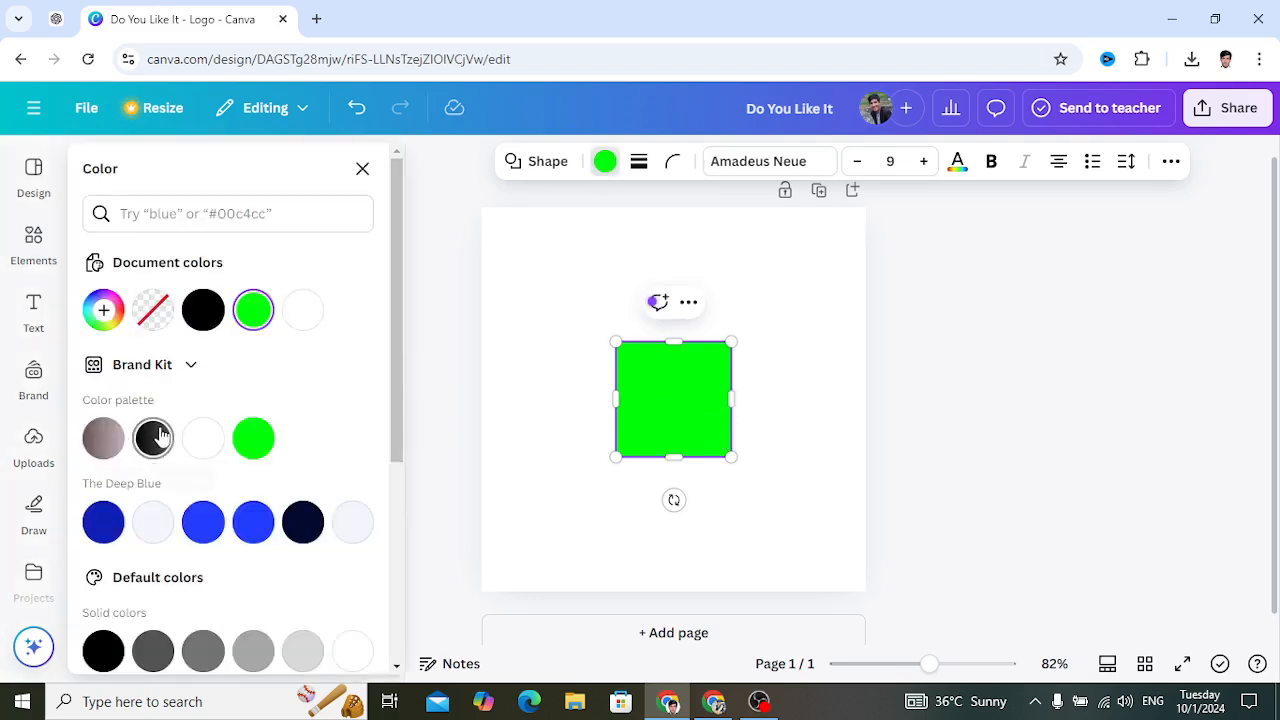
left_click(203, 310)
left_click_drag(734, 404, 709, 404)
left_click_drag(661, 457, 665, 538)
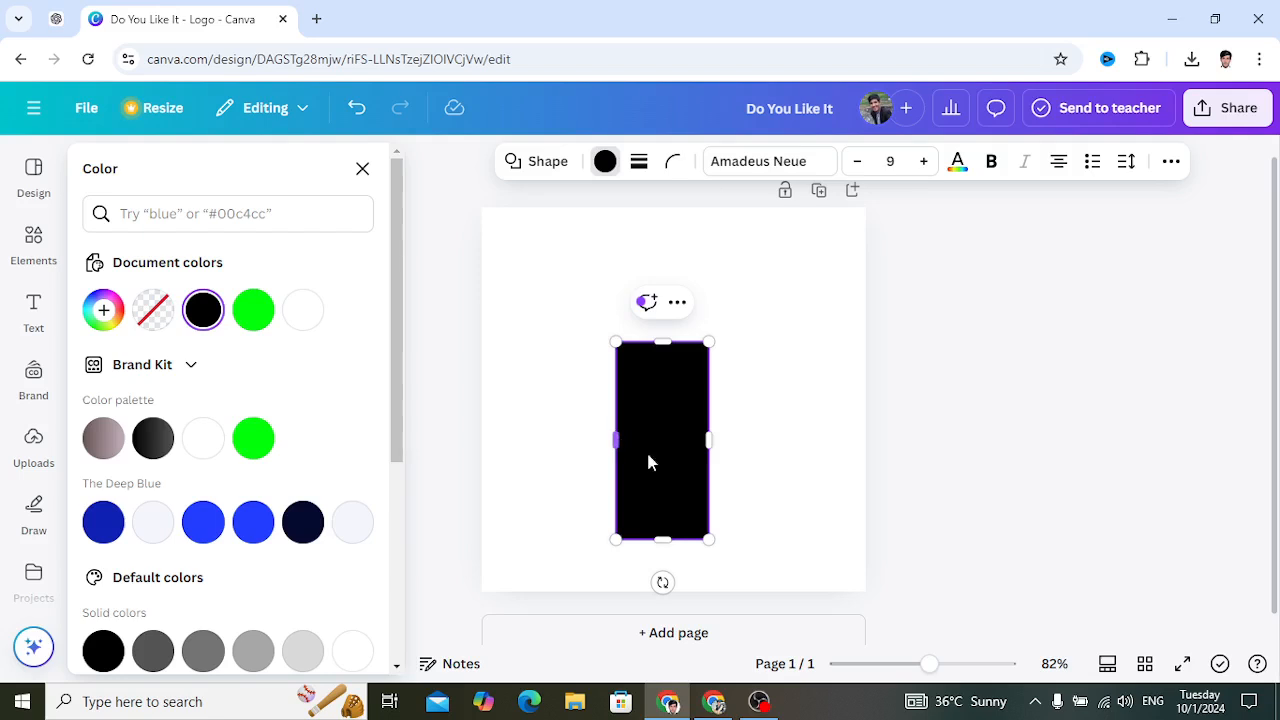
Step: Set the rectangle's text color to white and enter "Do You Like It" with each word on its own line
left_click(957, 162)
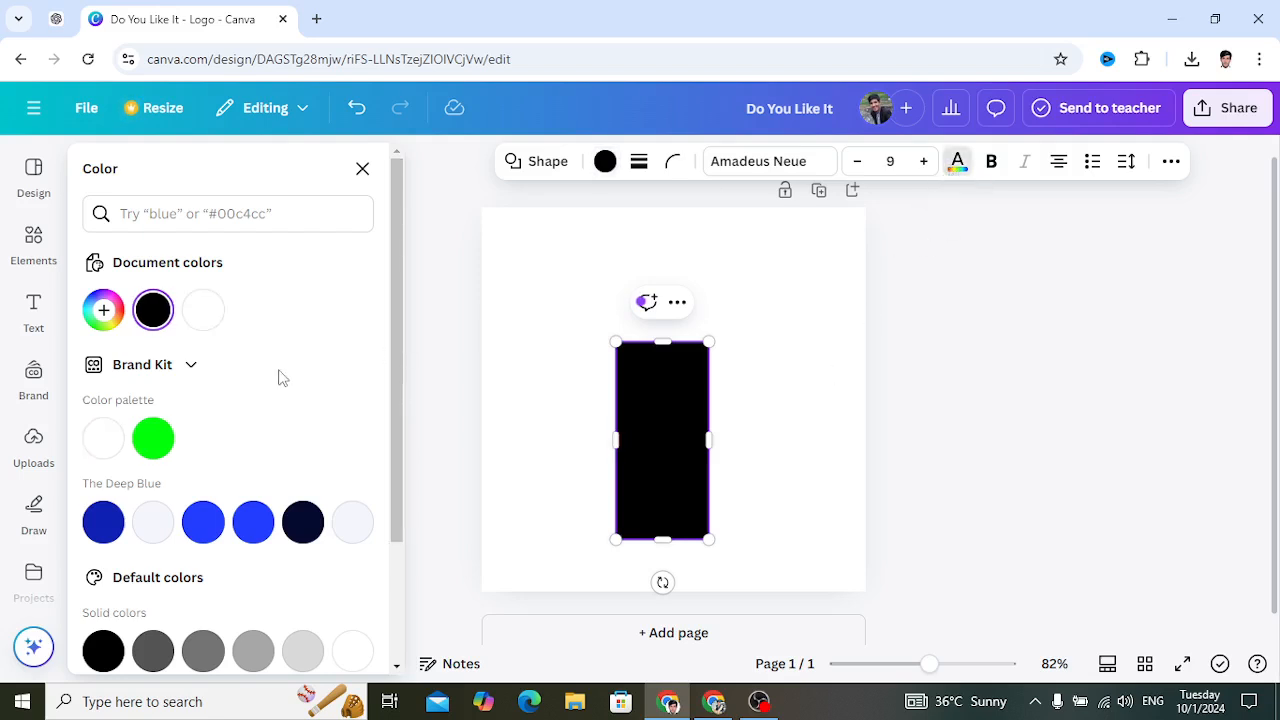
left_click(203, 310)
type("Do")
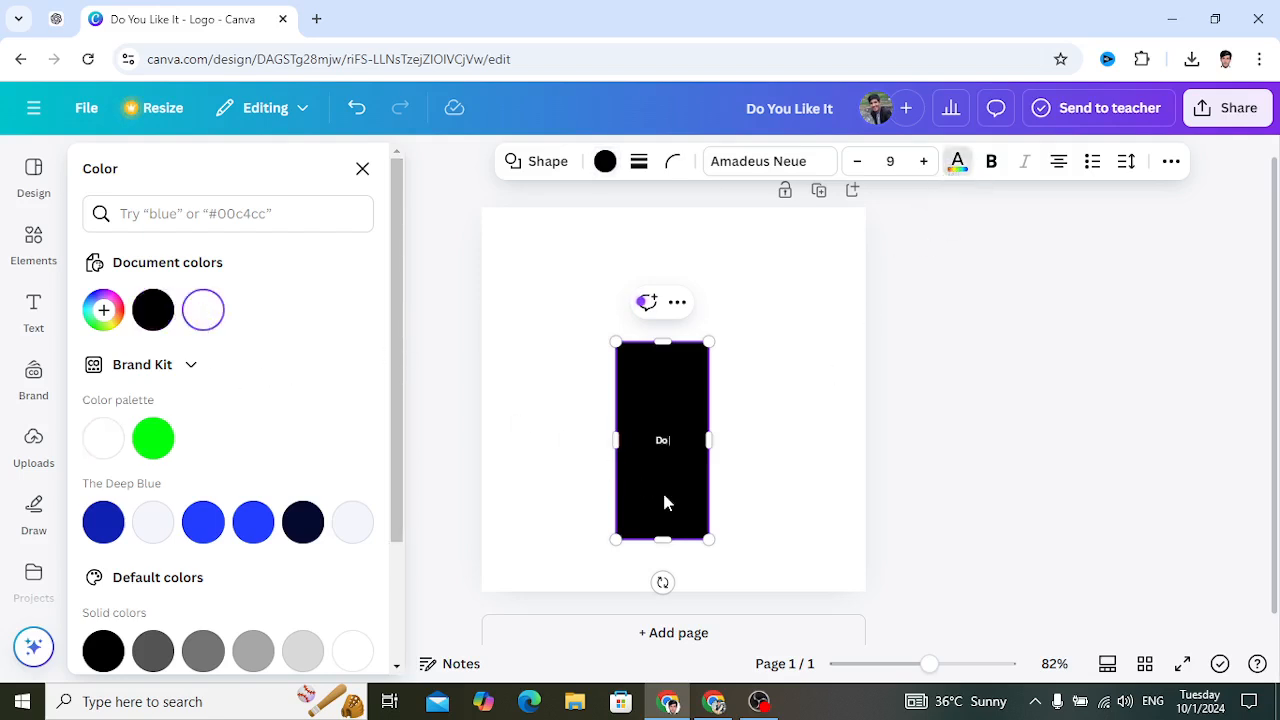
type(" Yo")
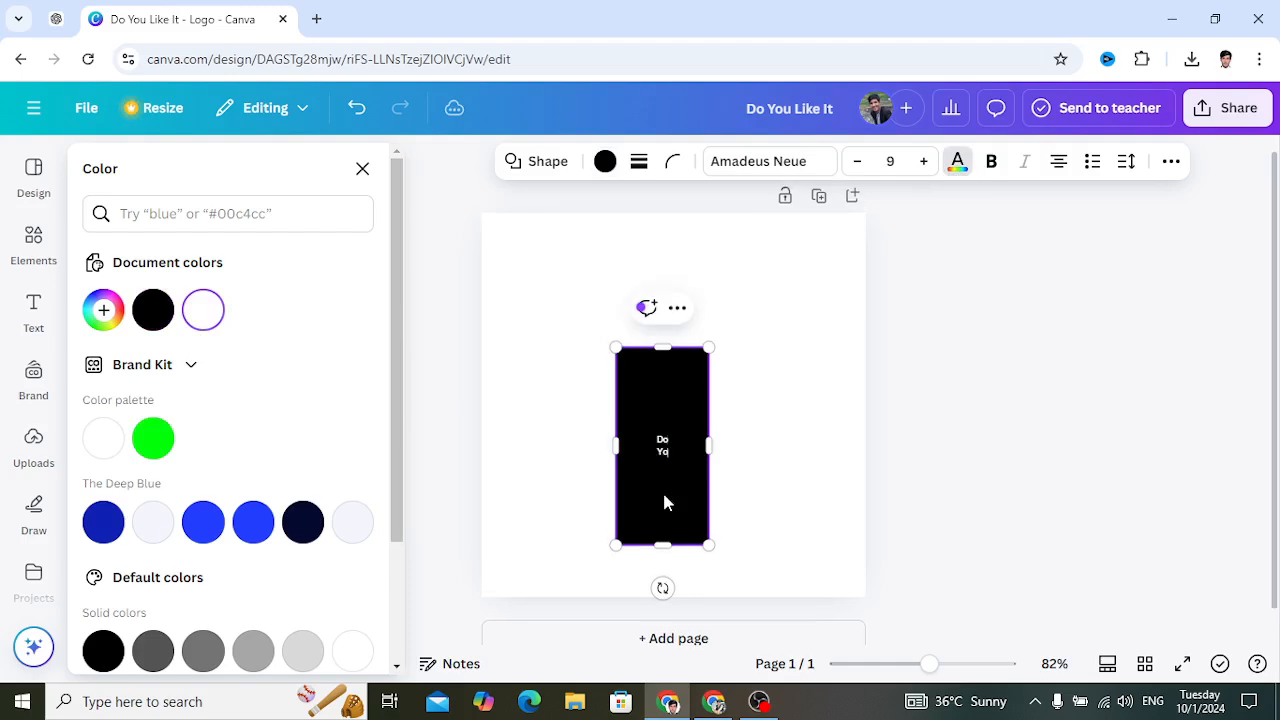
type("u Like")
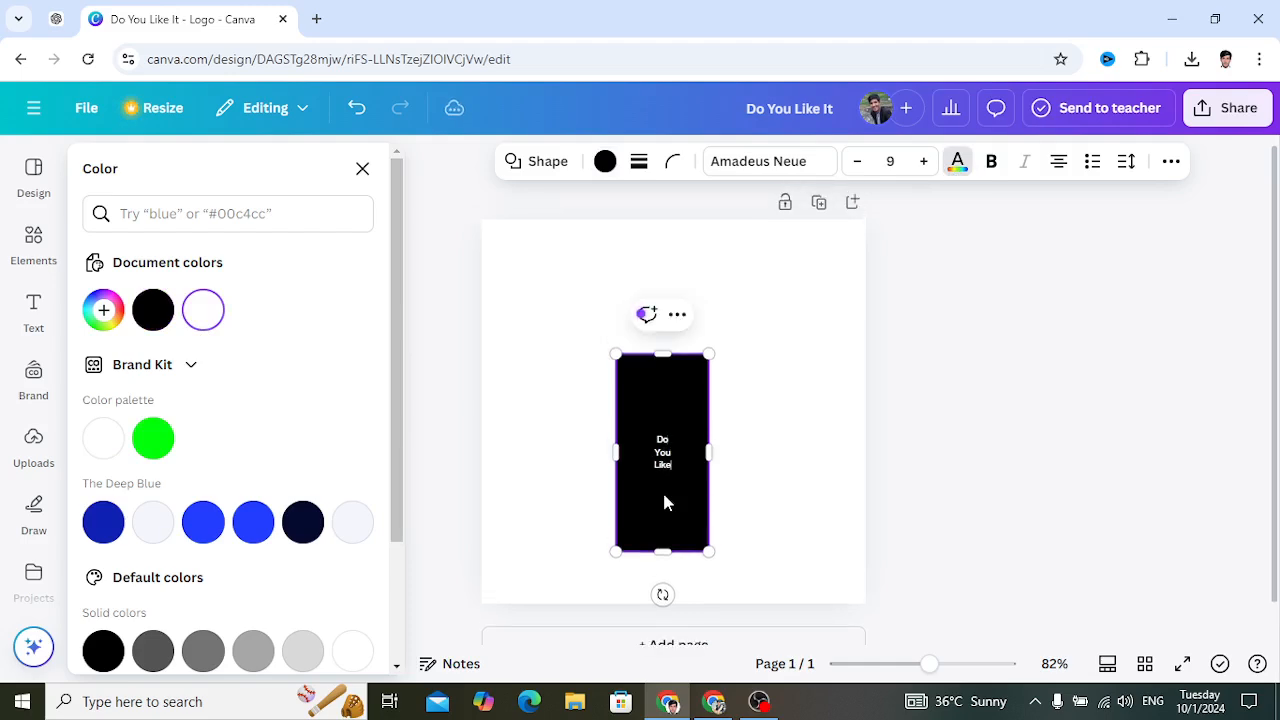
type(" It")
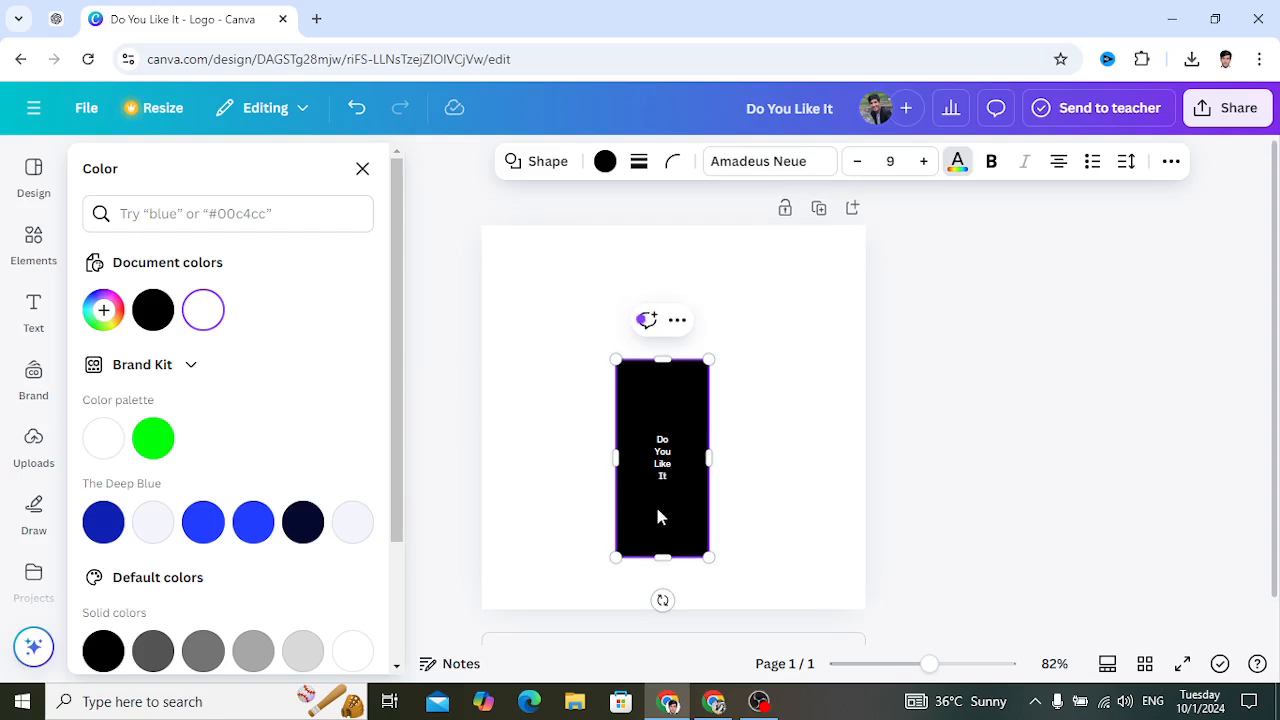
key("Escape")
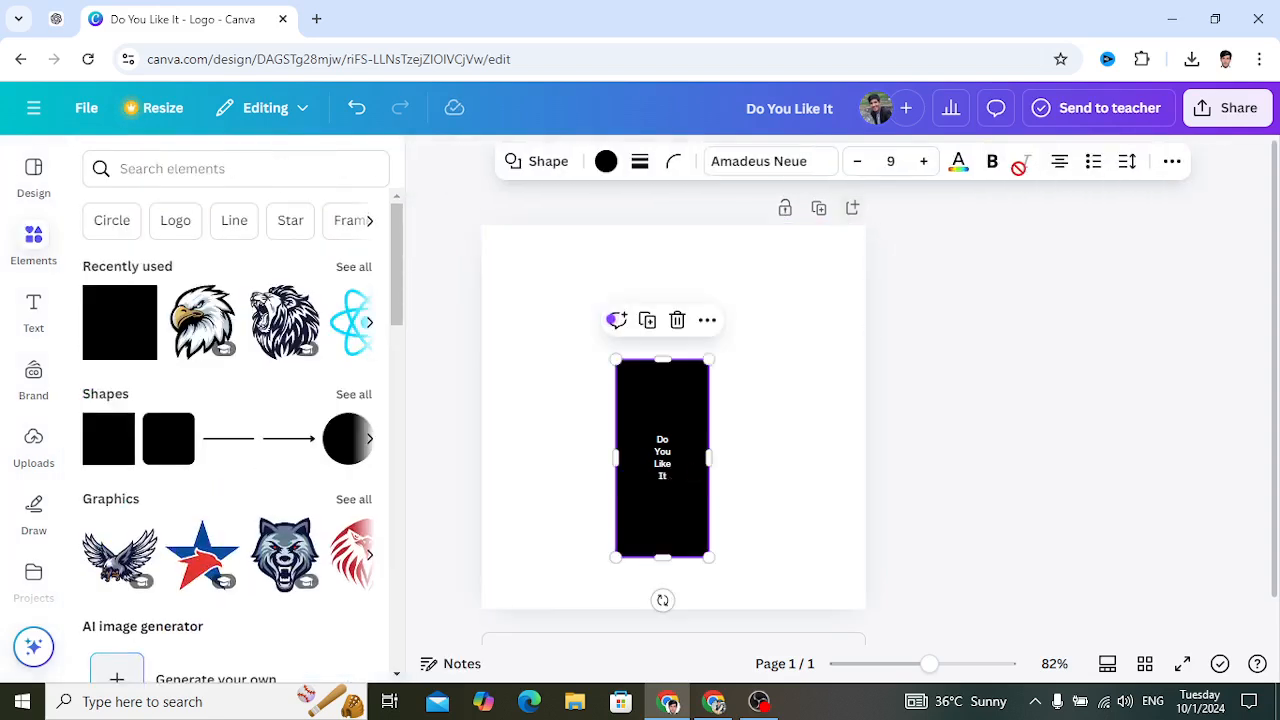
Step: Left-align the rectangle's text at size 50 and resize and reposition the rectangle so each word fits on one line
left_click(1059, 161)
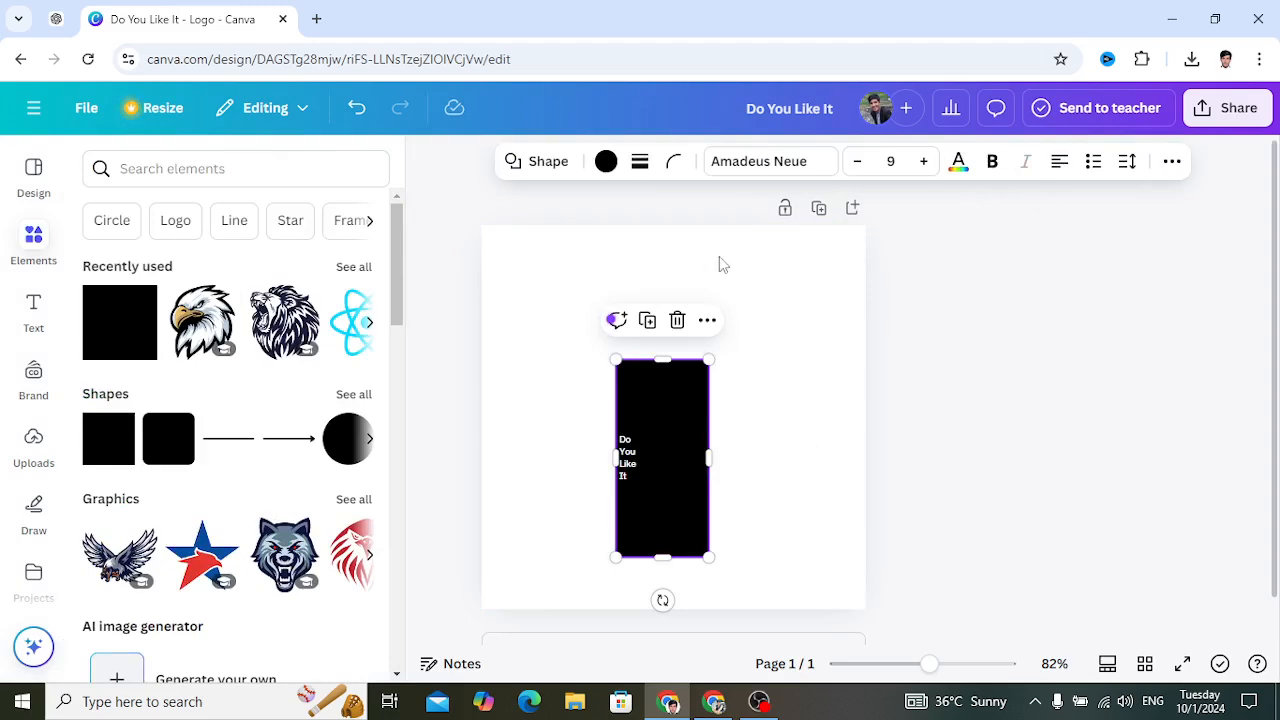
left_click(890, 161)
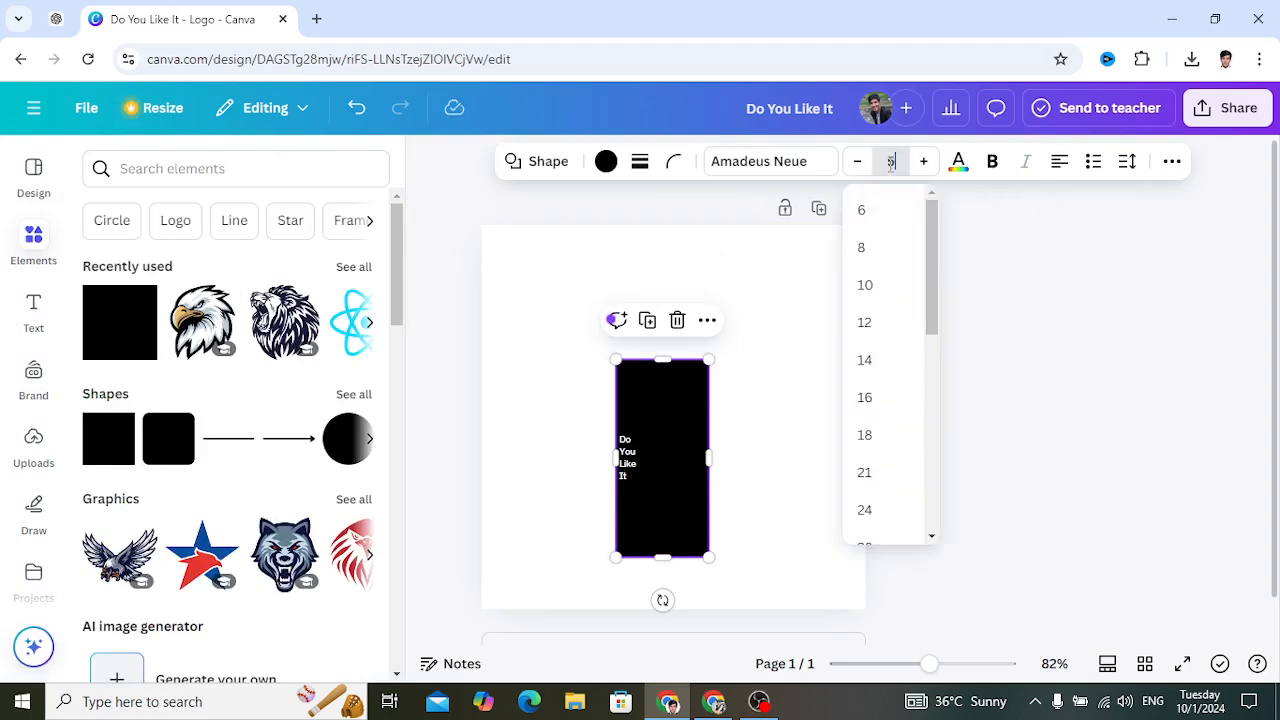
key("Return")
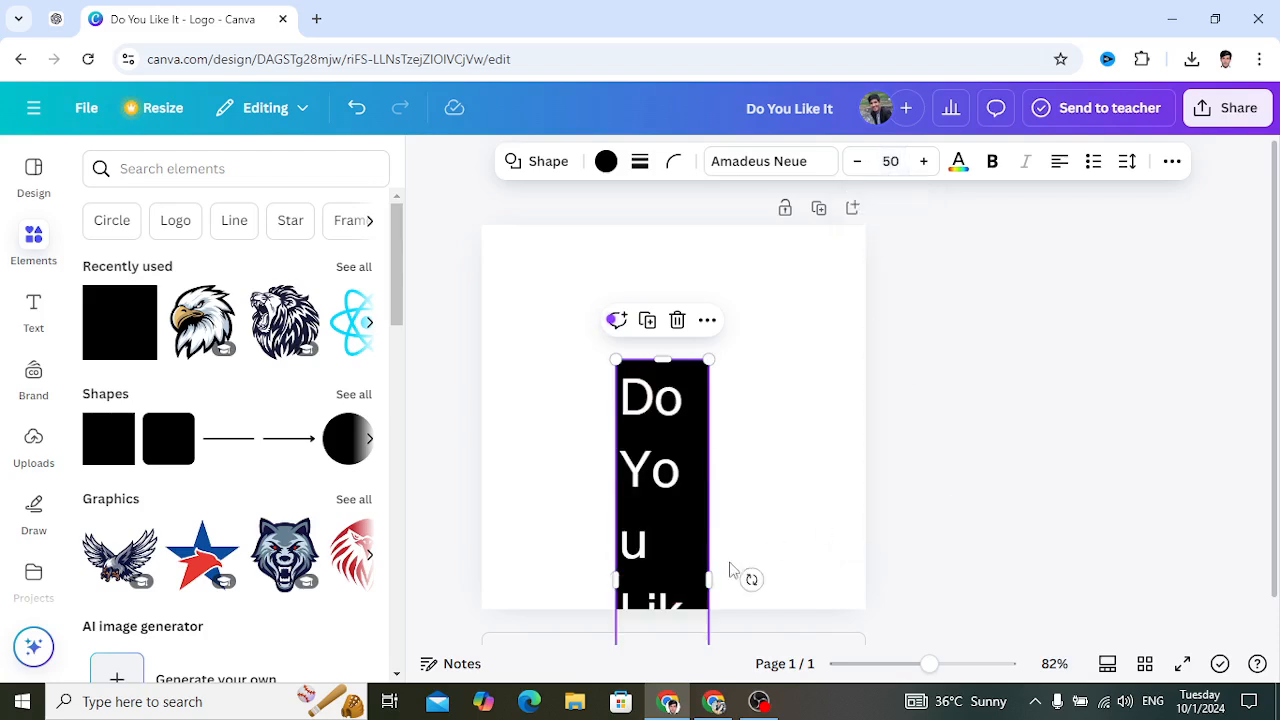
left_click_drag(711, 577, 793, 563)
left_click_drag(741, 516, 743, 353)
left_click_drag(789, 414, 746, 422)
Step: Change the text's font to Rubik One and move the black text rectangle to the right half of the page
left_click(775, 162)
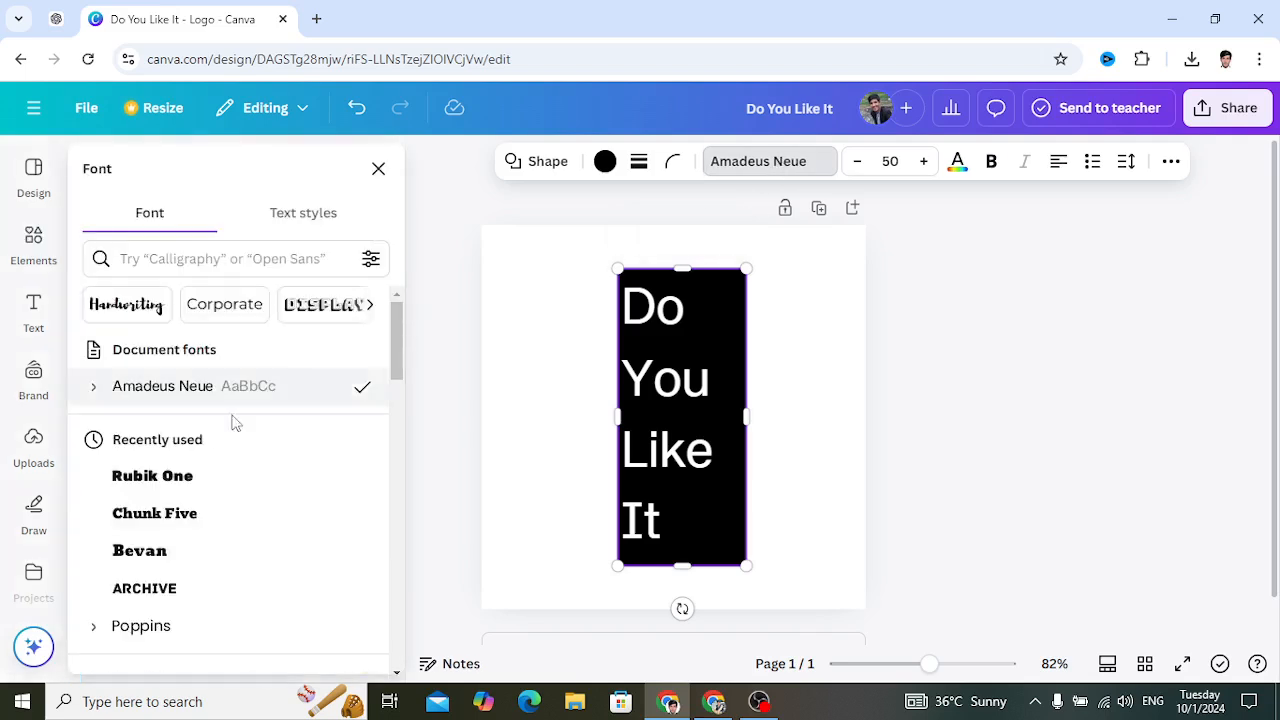
left_click(170, 478)
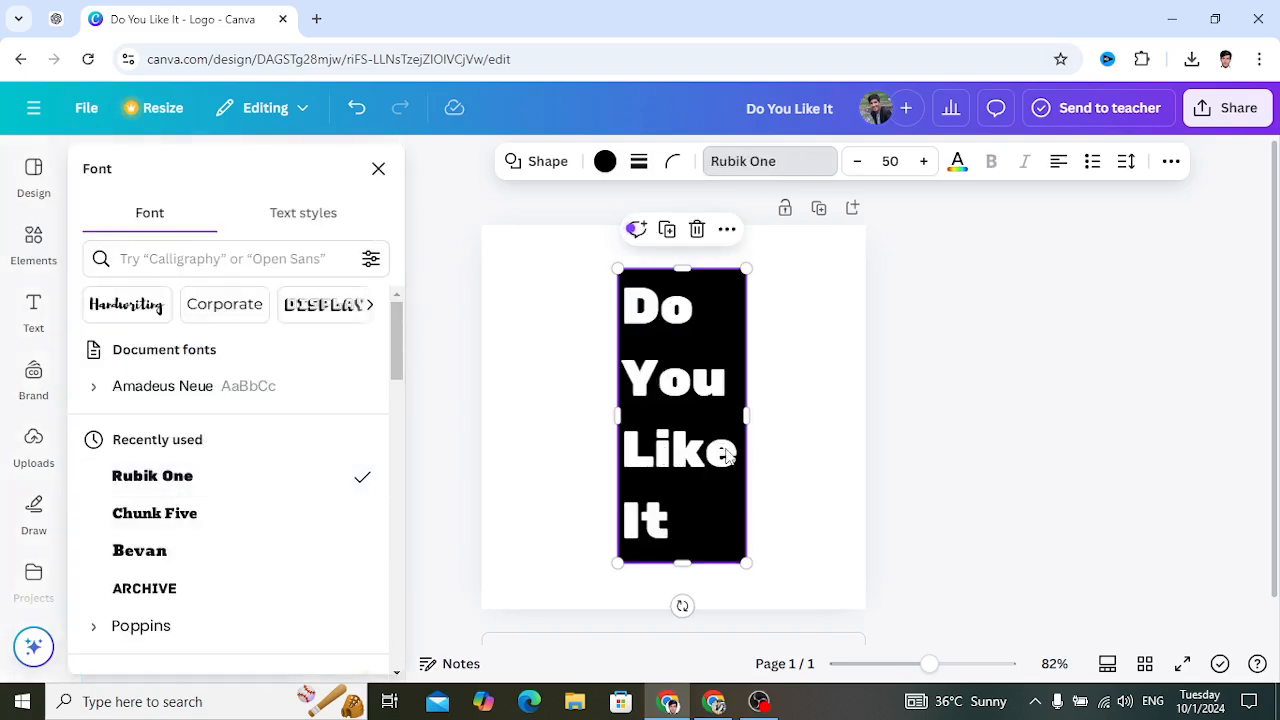
left_click(800, 461)
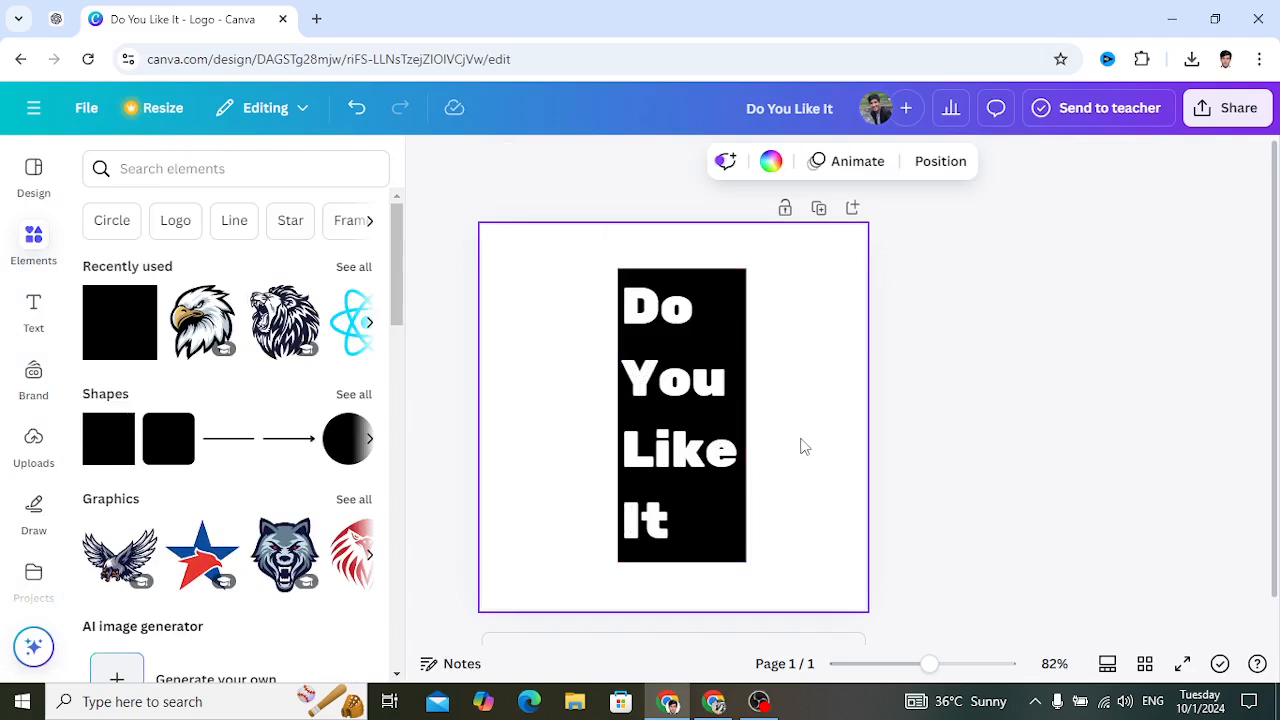
left_click_drag(678, 456, 727, 458)
left_click(658, 462)
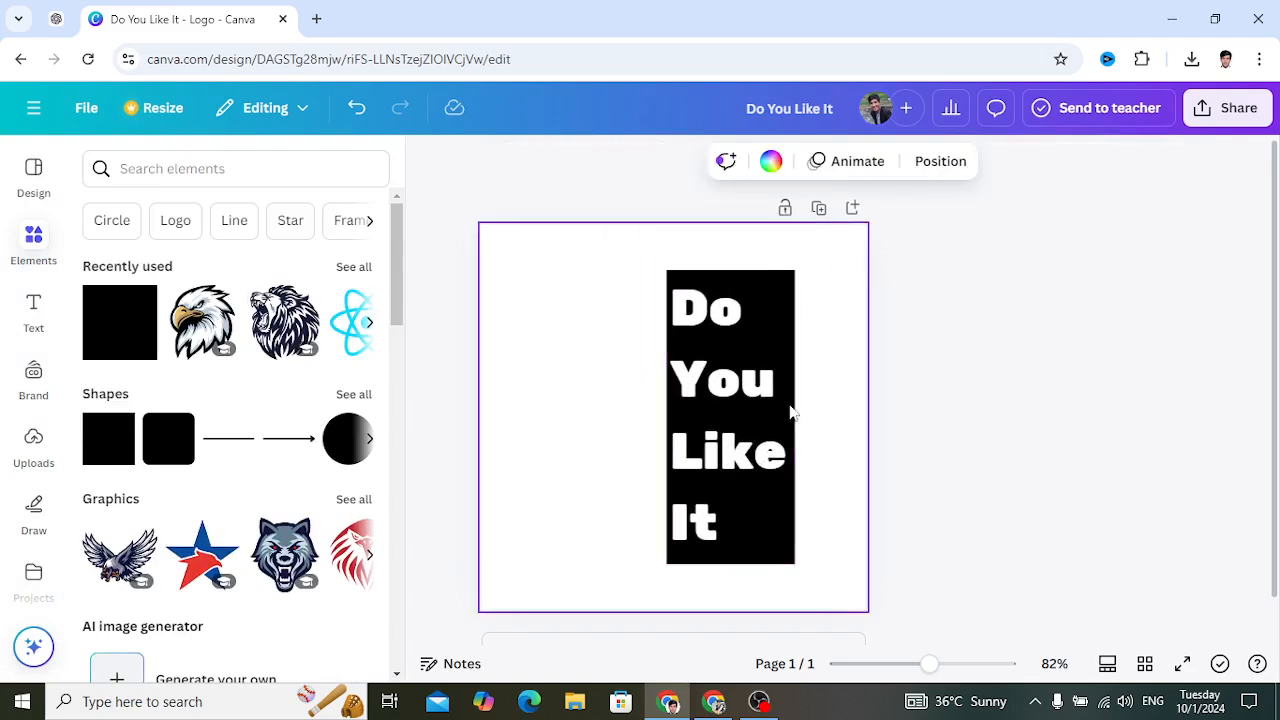
Step: Replace the black text rectangle with the uploaded "Do You Like It" image
left_click(1224, 108)
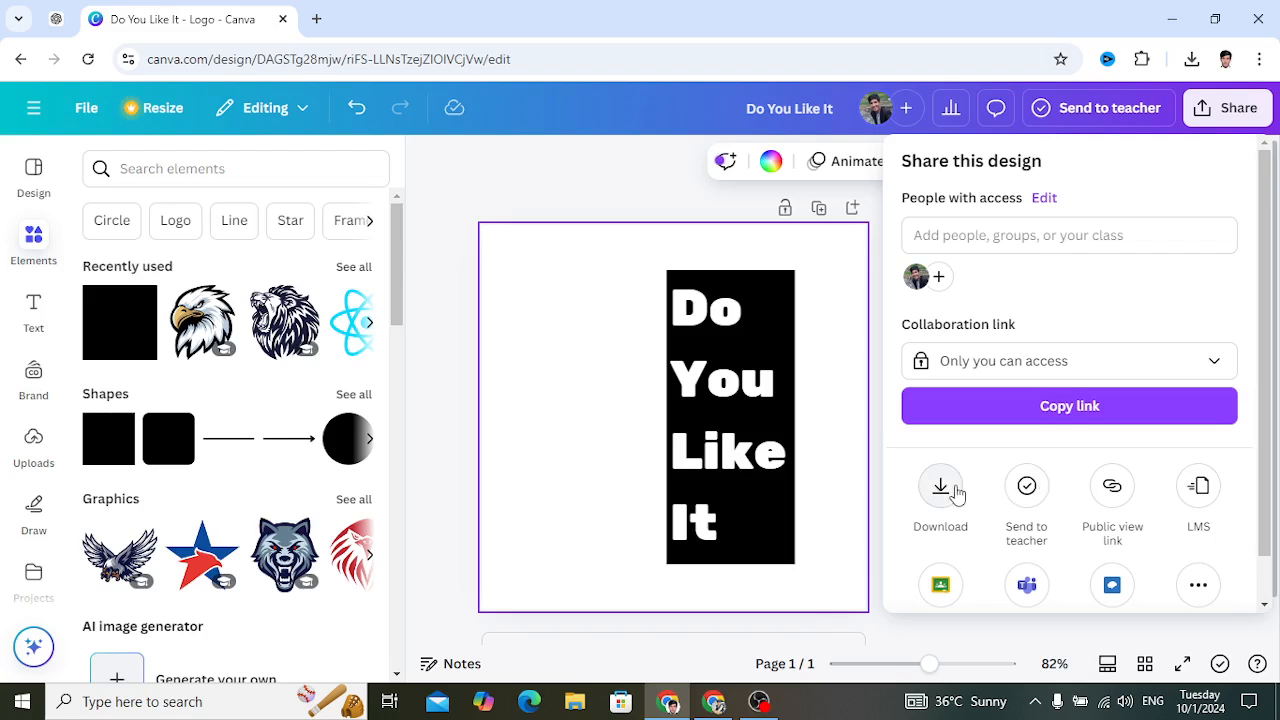
left_click(595, 195)
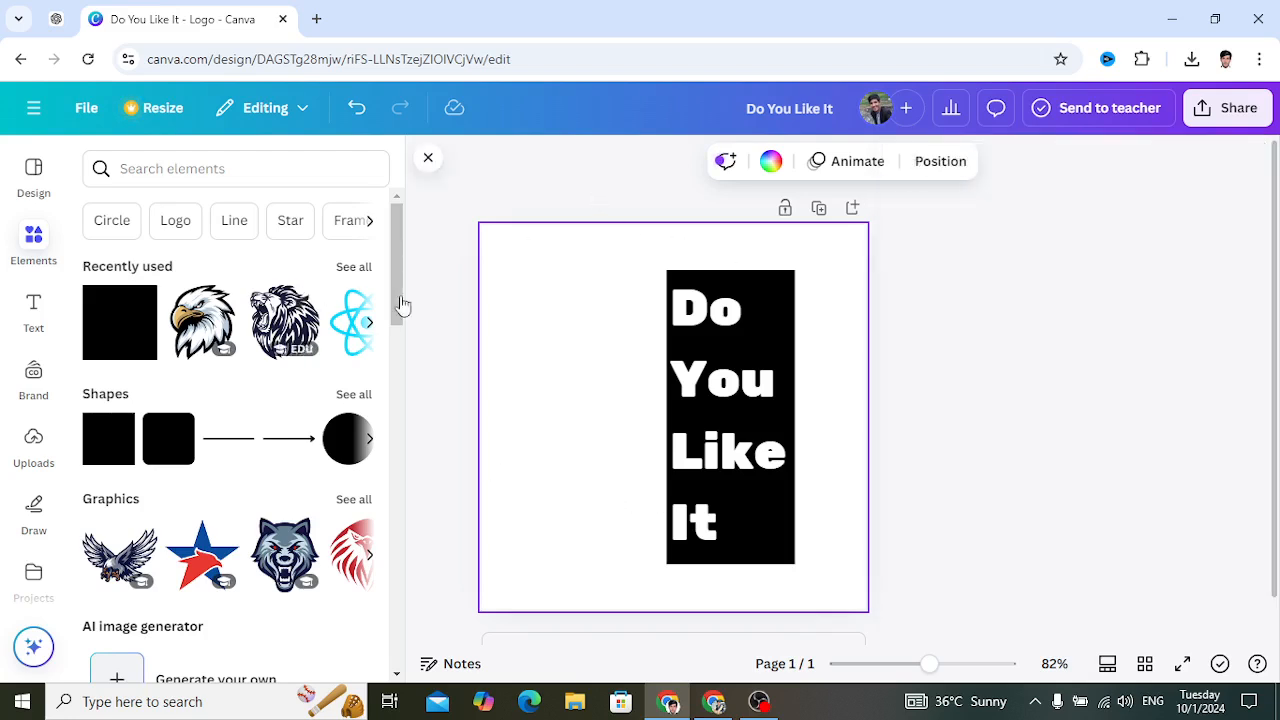
left_click(35, 466)
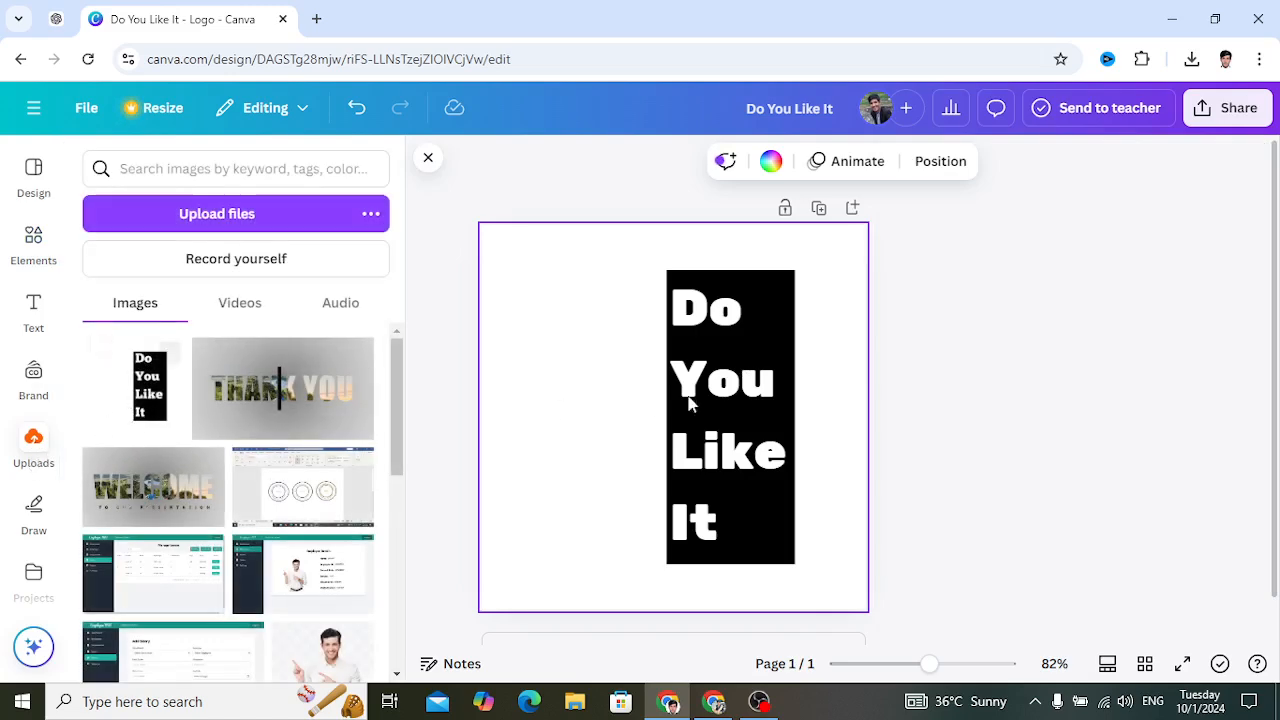
left_click(760, 403)
key("Delete")
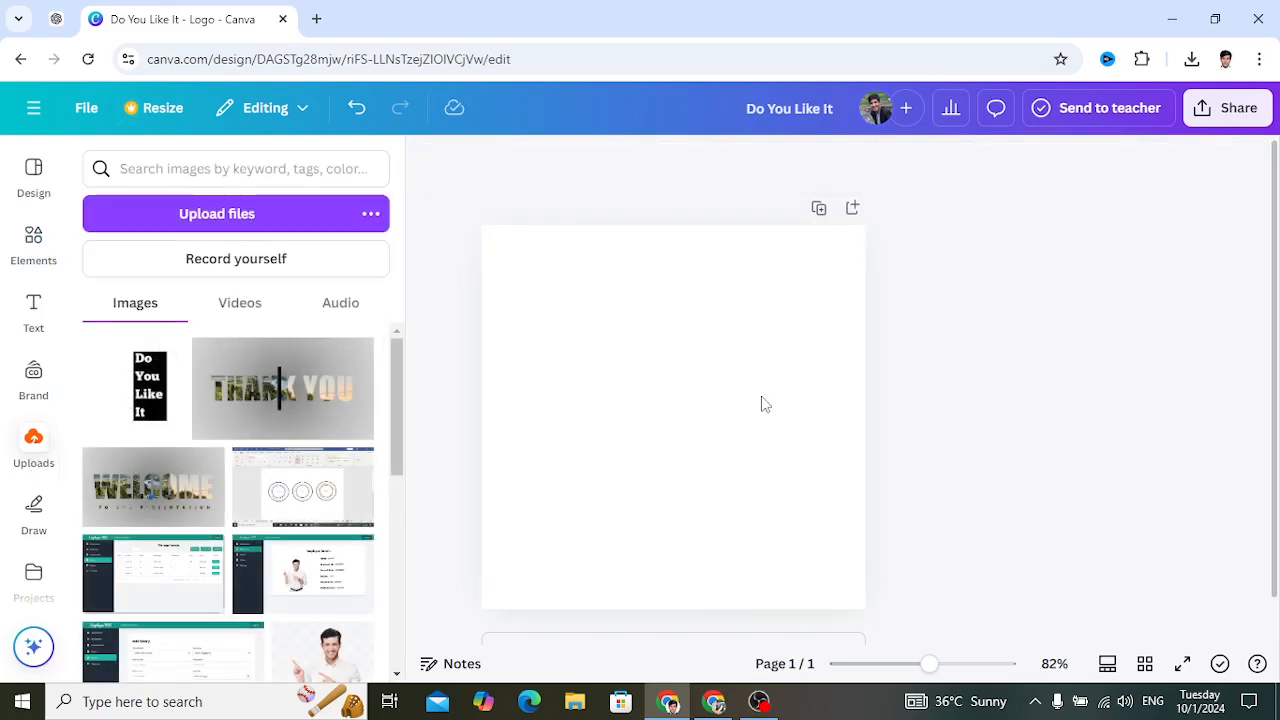
left_click(103, 398)
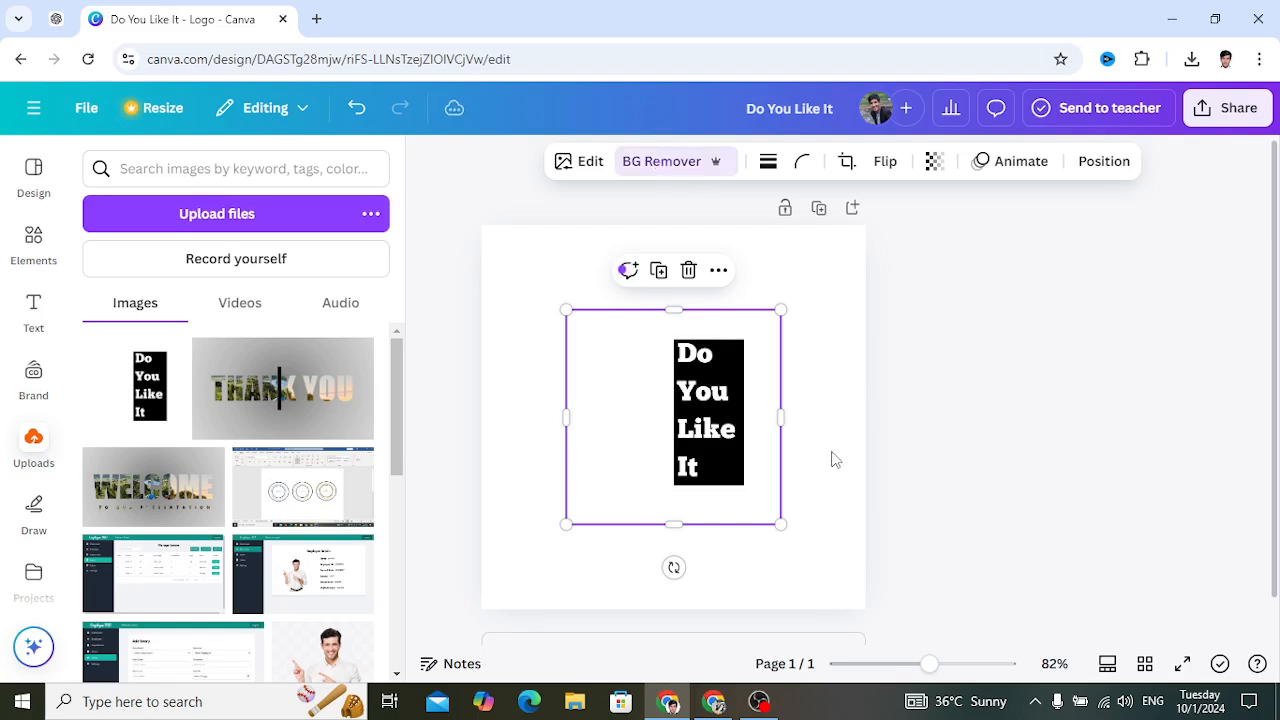
Step: Crop the uploaded image down to its black text block and enlarge it on the right half of the page
left_click_drag(570, 423, 666, 423)
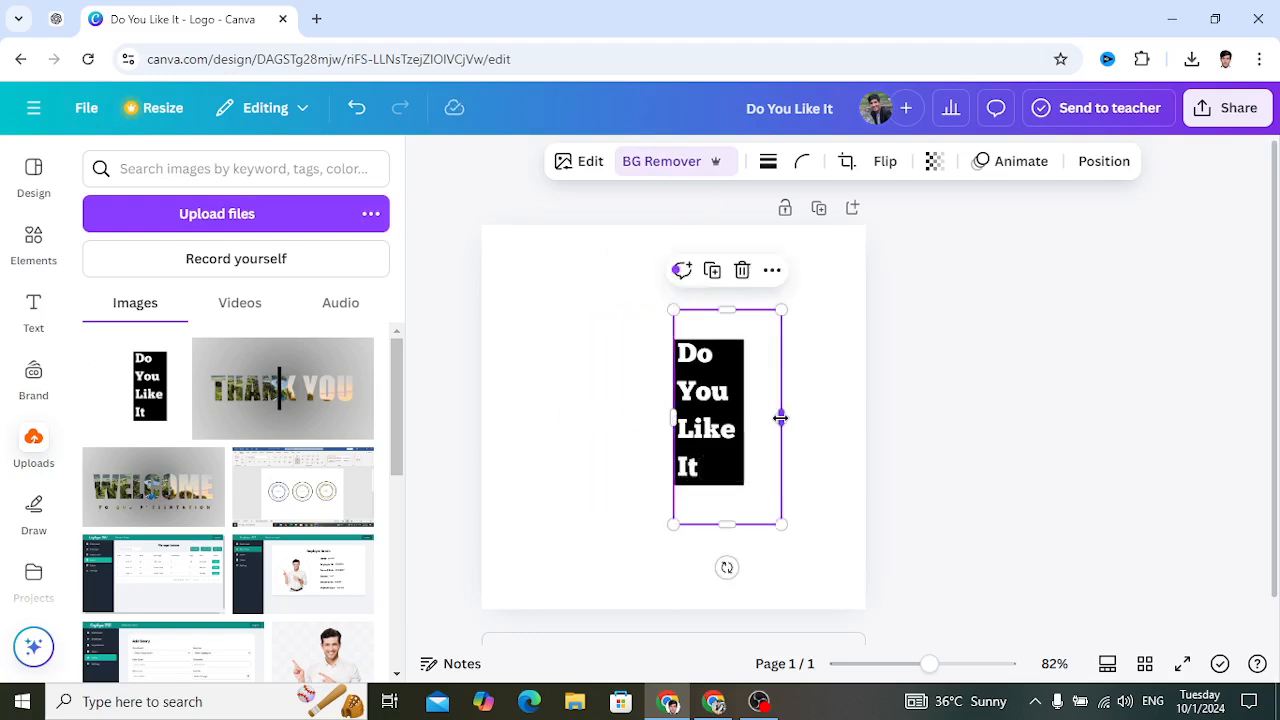
left_click_drag(780, 417, 746, 420)
left_click_drag(709, 523, 709, 489)
left_click_drag(709, 310, 823, 274)
mouse_move(778, 488)
left_mouse_down()
mouse_move(811, 551)
mouse_move(769, 486)
left_mouse_up()
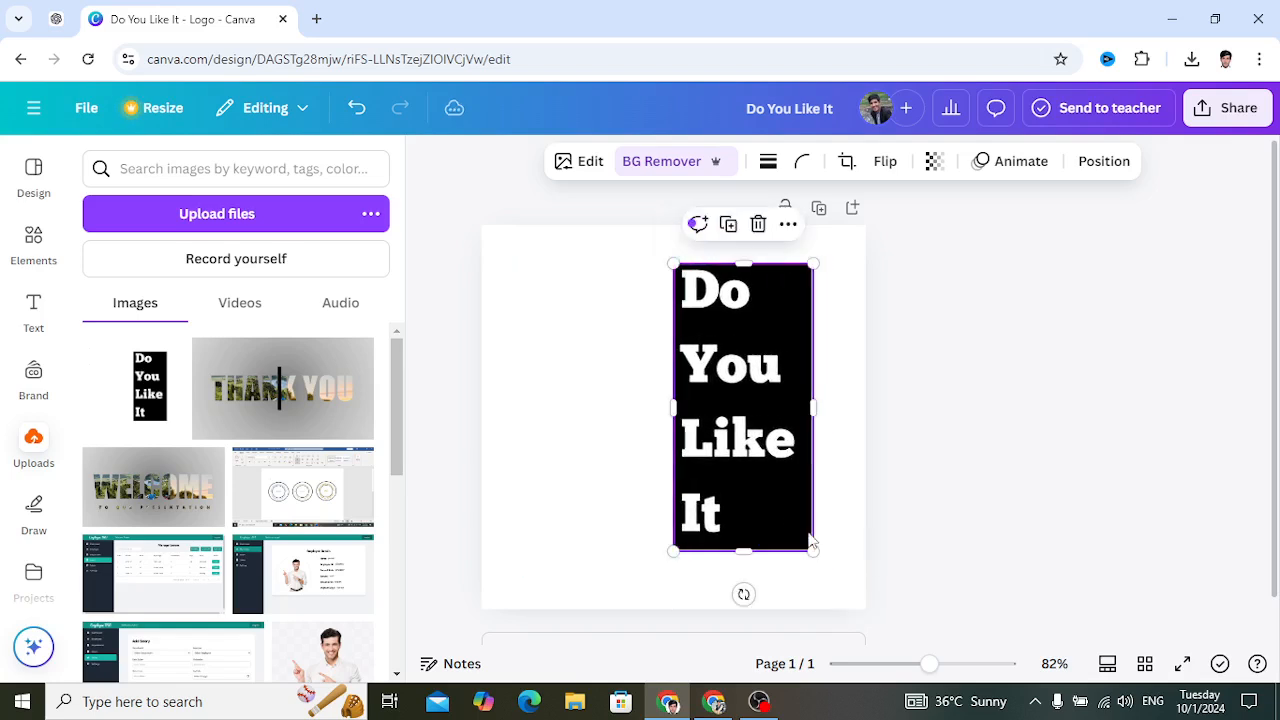
left_click_drag(812, 550, 818, 562)
left_click(601, 481)
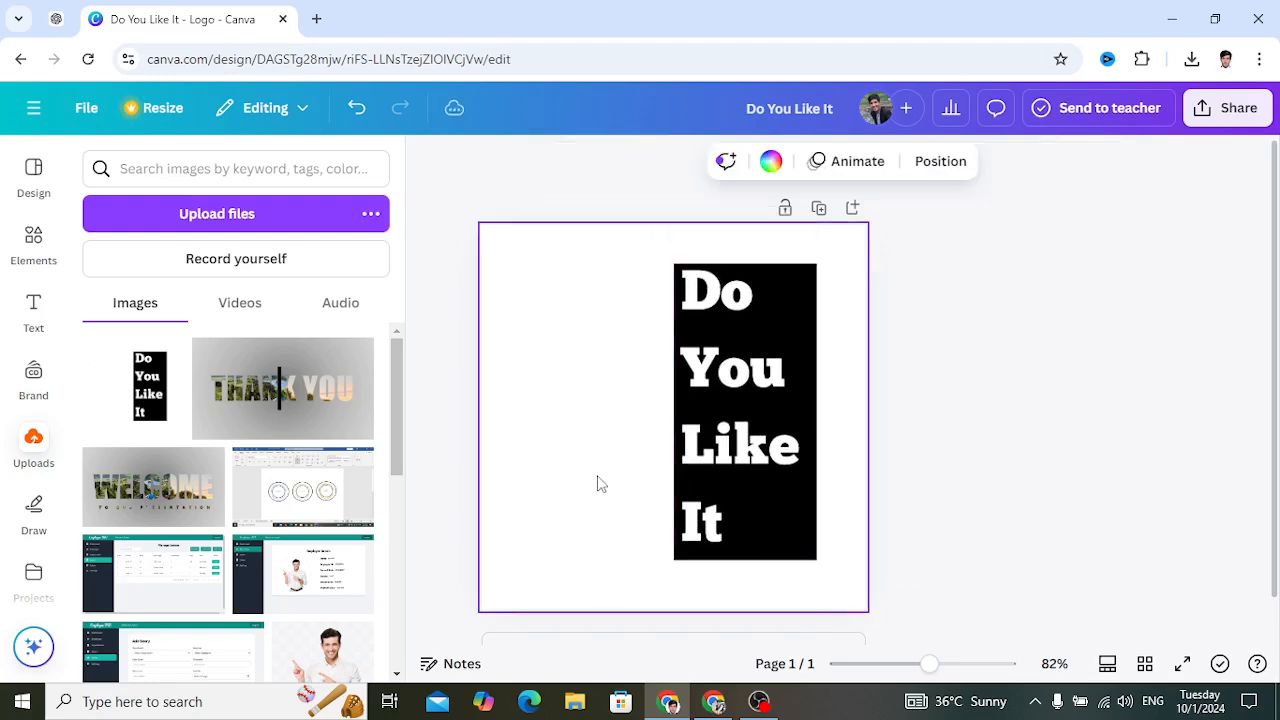
Step: Add the recently used eagle head graphic and enlarge it so it overlaps the black text block
left_click(33, 240)
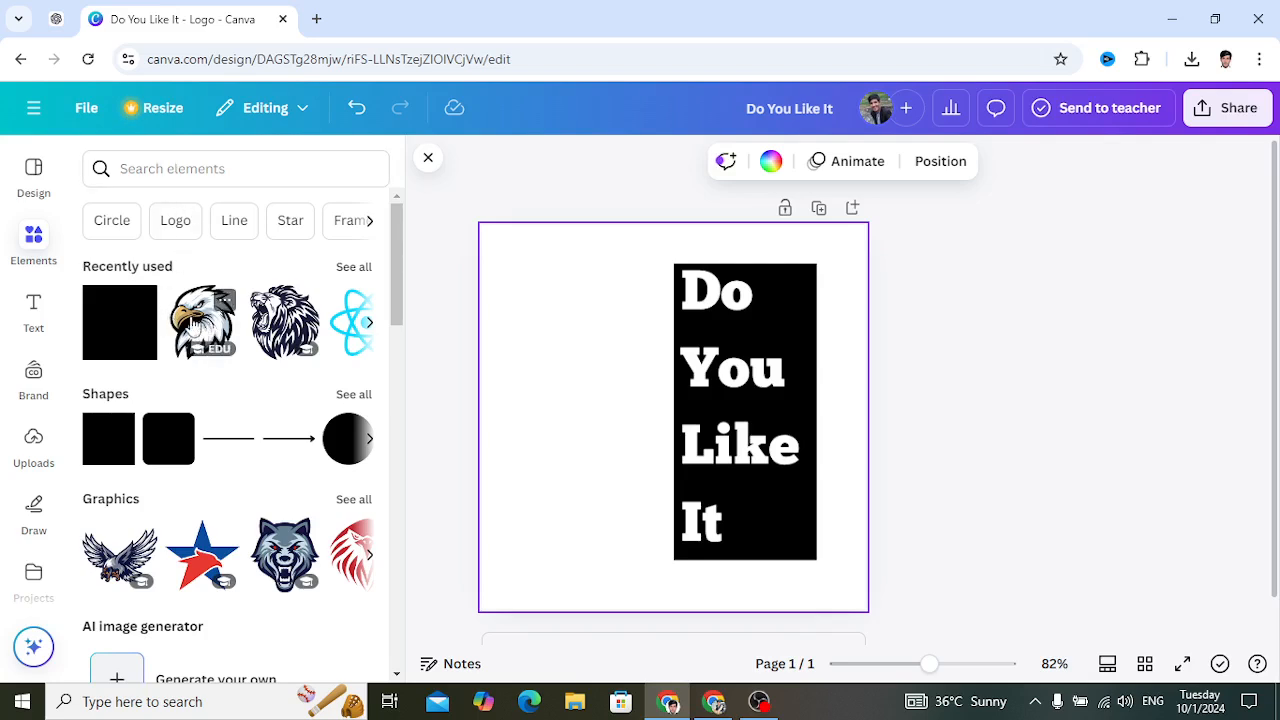
left_click(195, 320)
left_click_drag(643, 413, 599, 364)
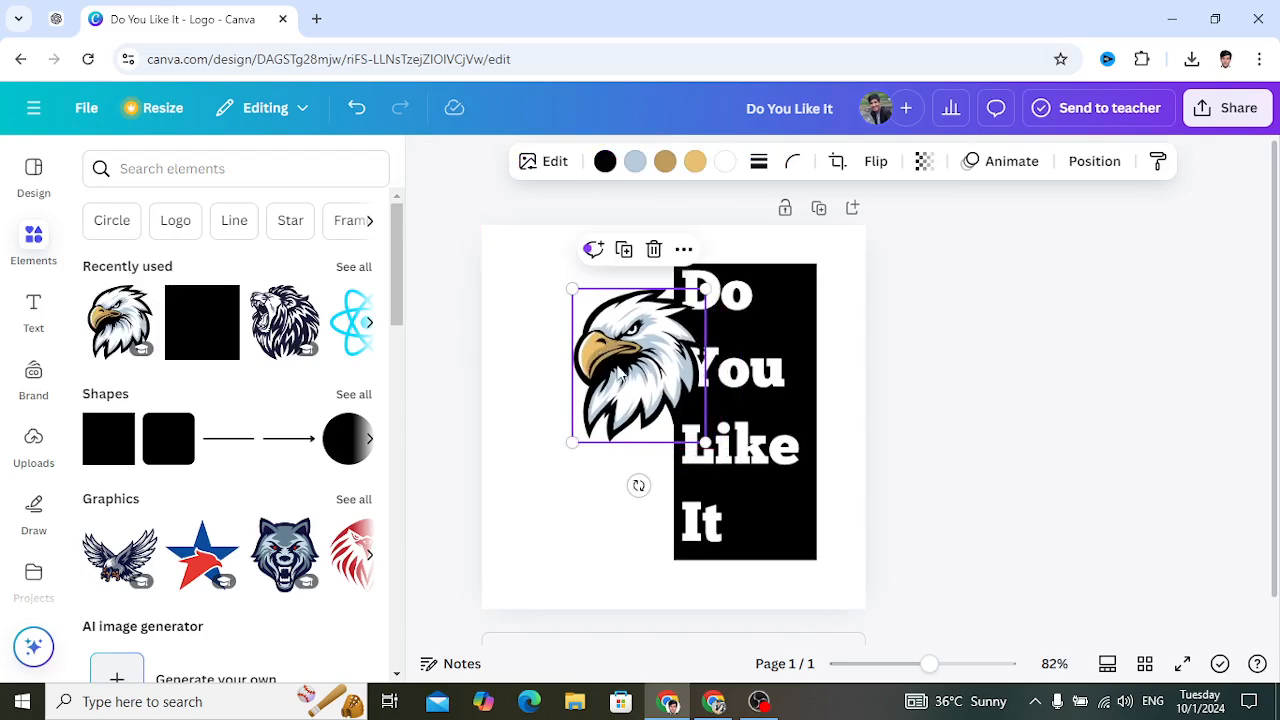
left_click_drag(704, 442, 793, 609)
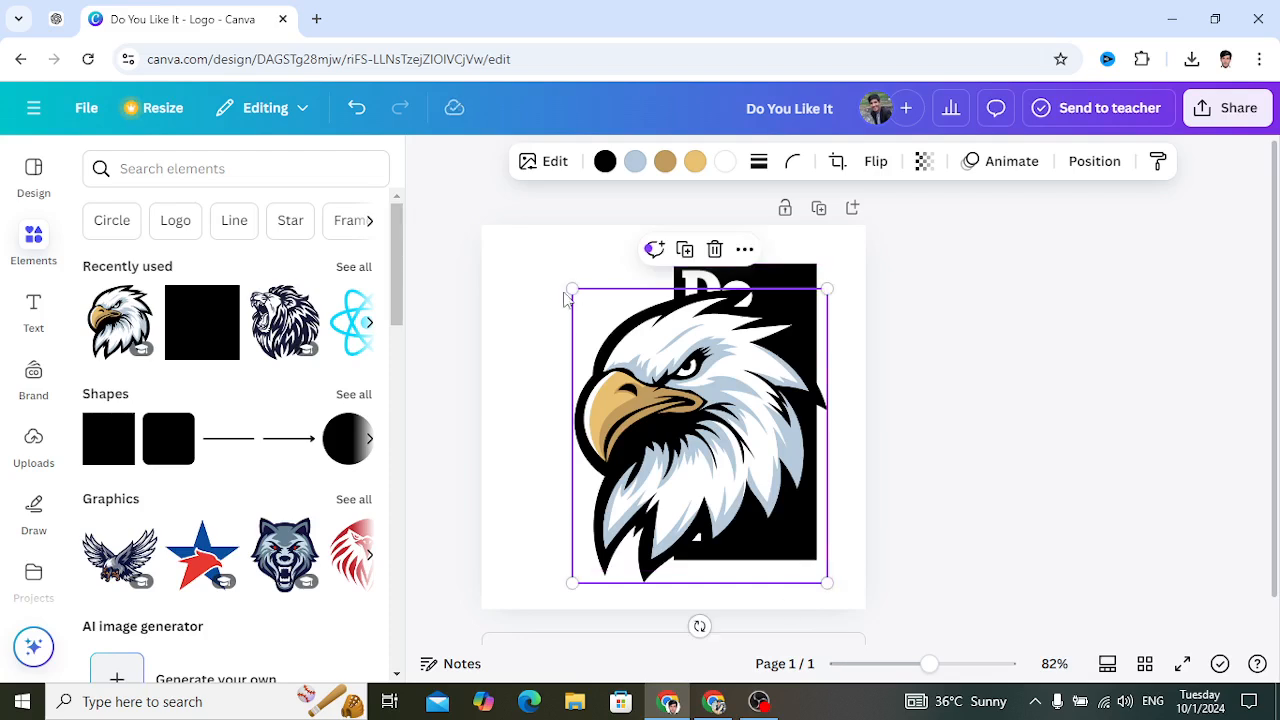
Step: Enlarge the eagle head, shift it over the text block, and place its layer behind the "Do You Like It" image
left_click(570, 291)
left_click(586, 304)
left_click_drag(572, 289, 543, 254)
left_click_drag(630, 332, 638, 345)
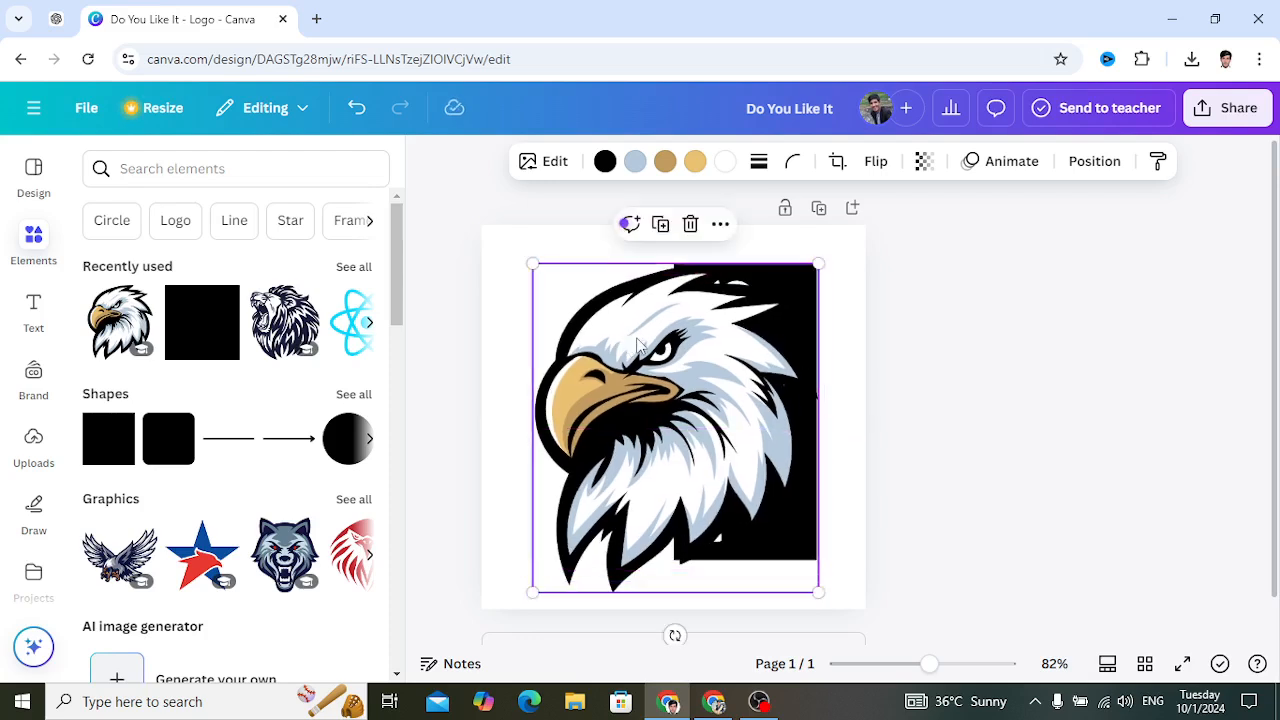
left_click(1095, 161)
left_click_drag(284, 347, 266, 380)
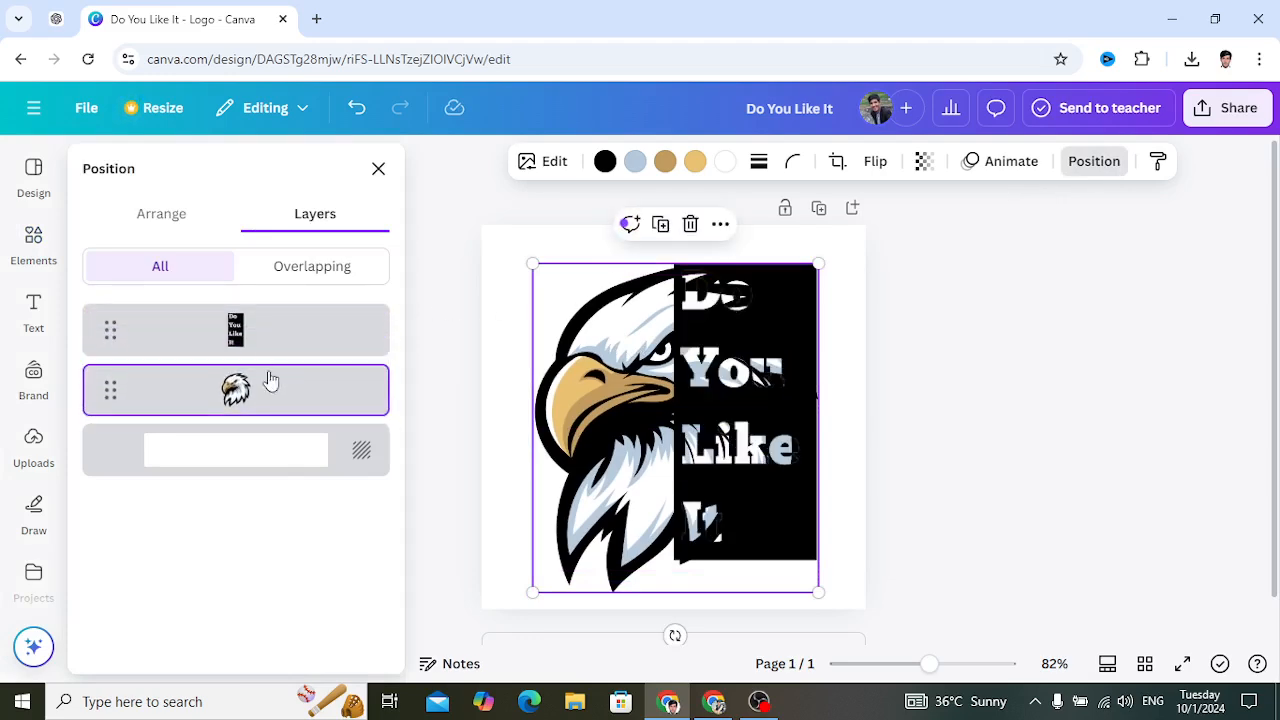
Step: Apply a custom Duotone effect to the "Do You Like It" image with the shadows color set to white #FFFFFF
left_click(745, 379)
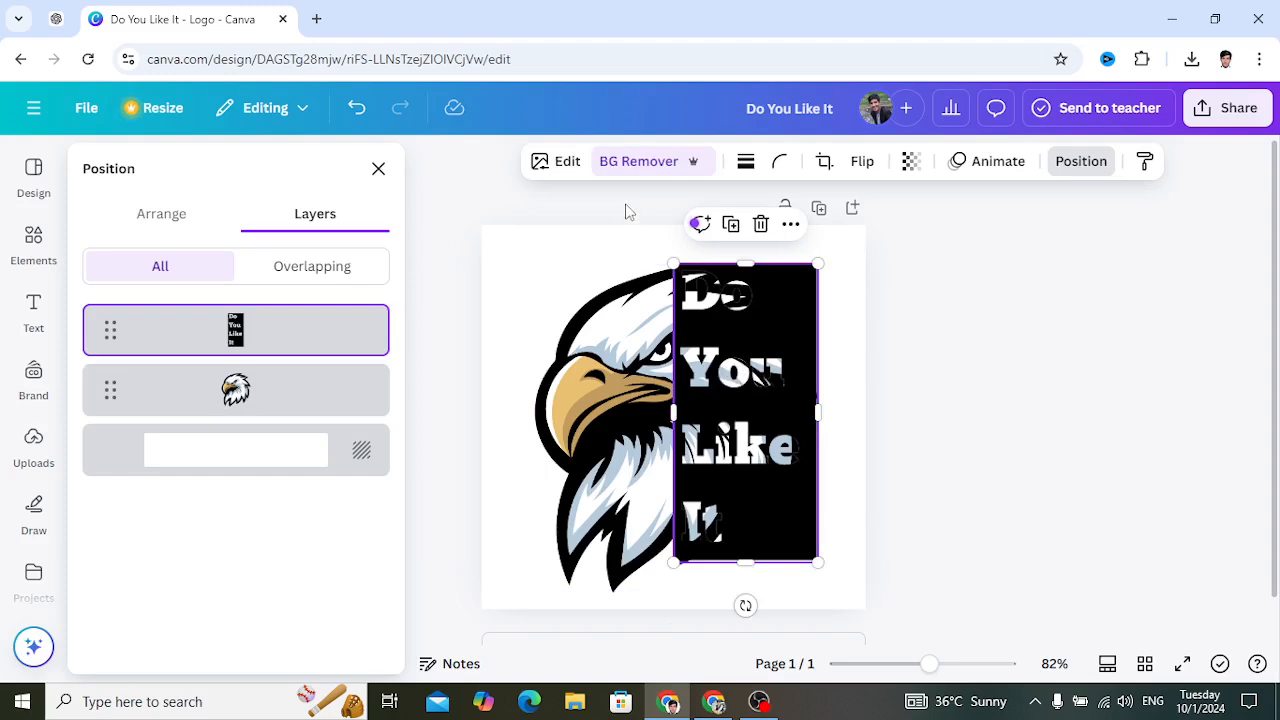
left_click(555, 163)
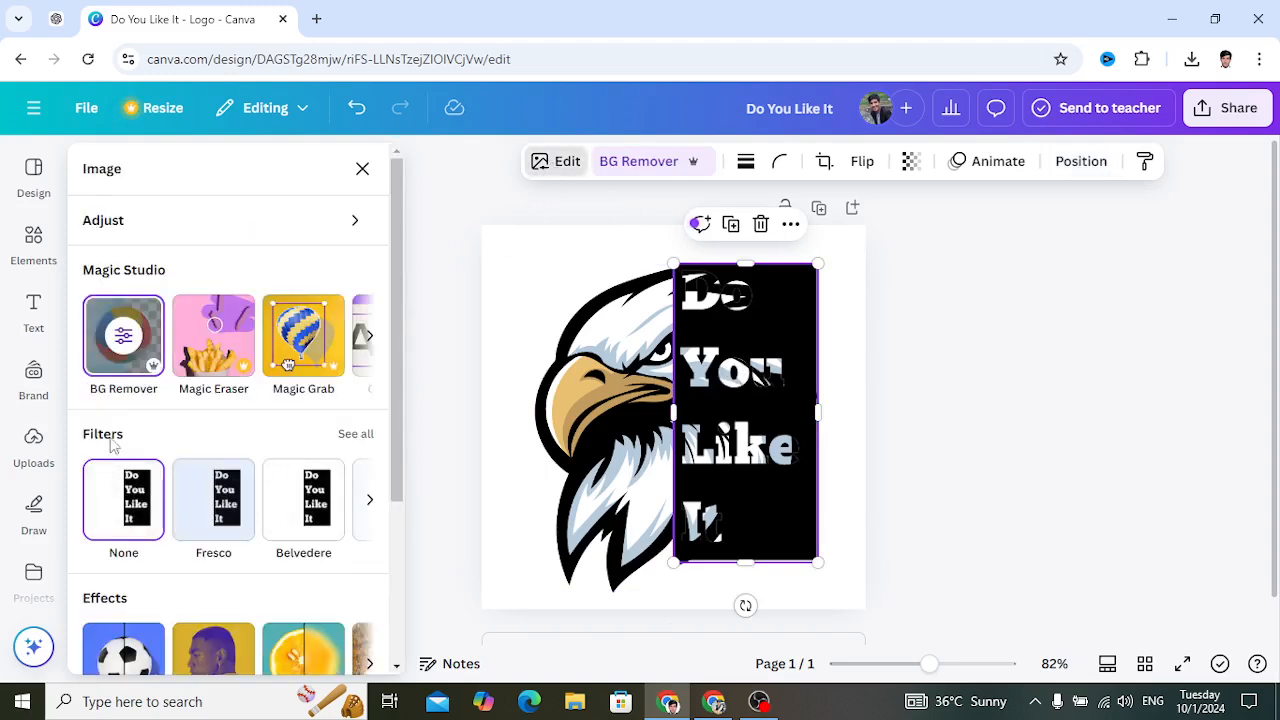
scroll(195, 530, "down", 2)
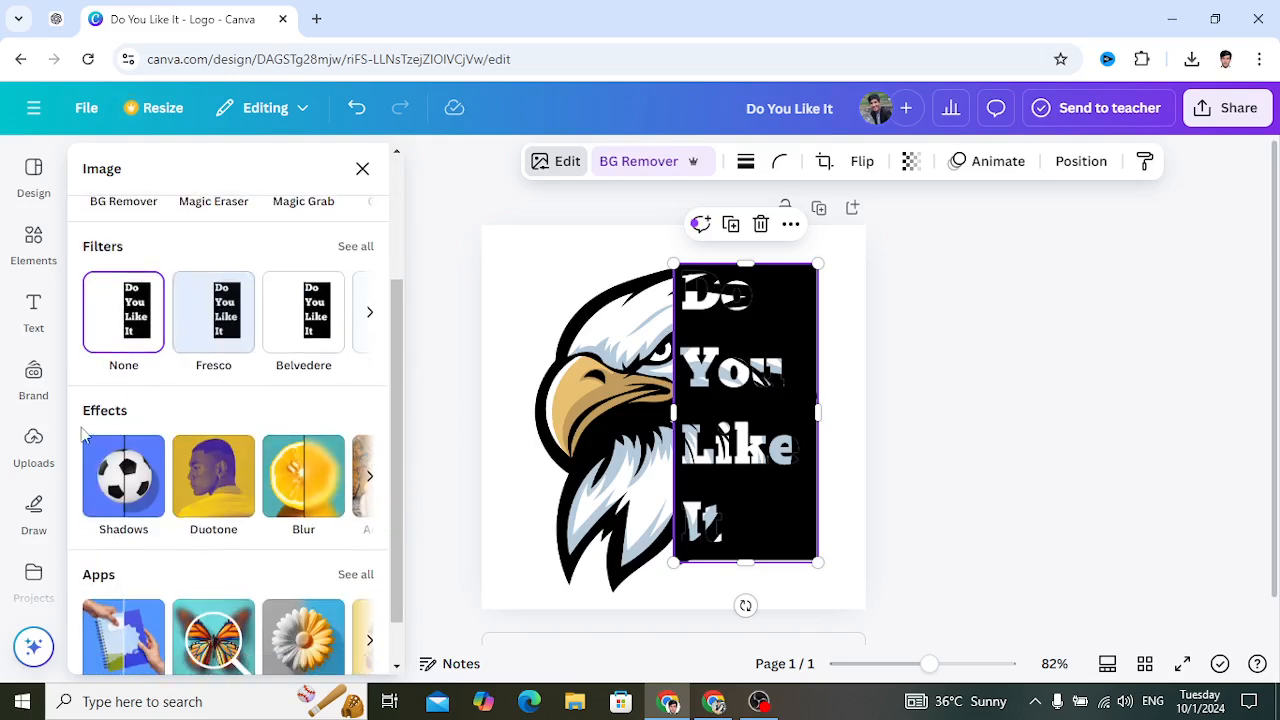
left_click(213, 487)
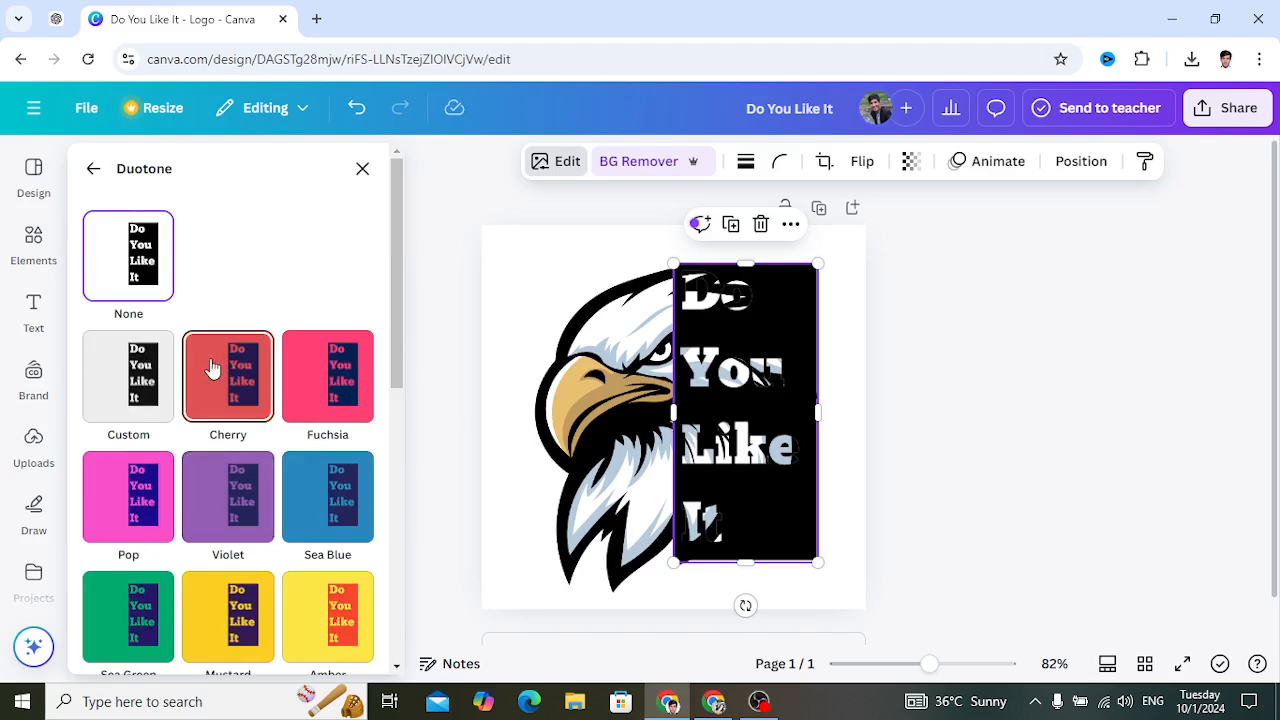
left_click(123, 400)
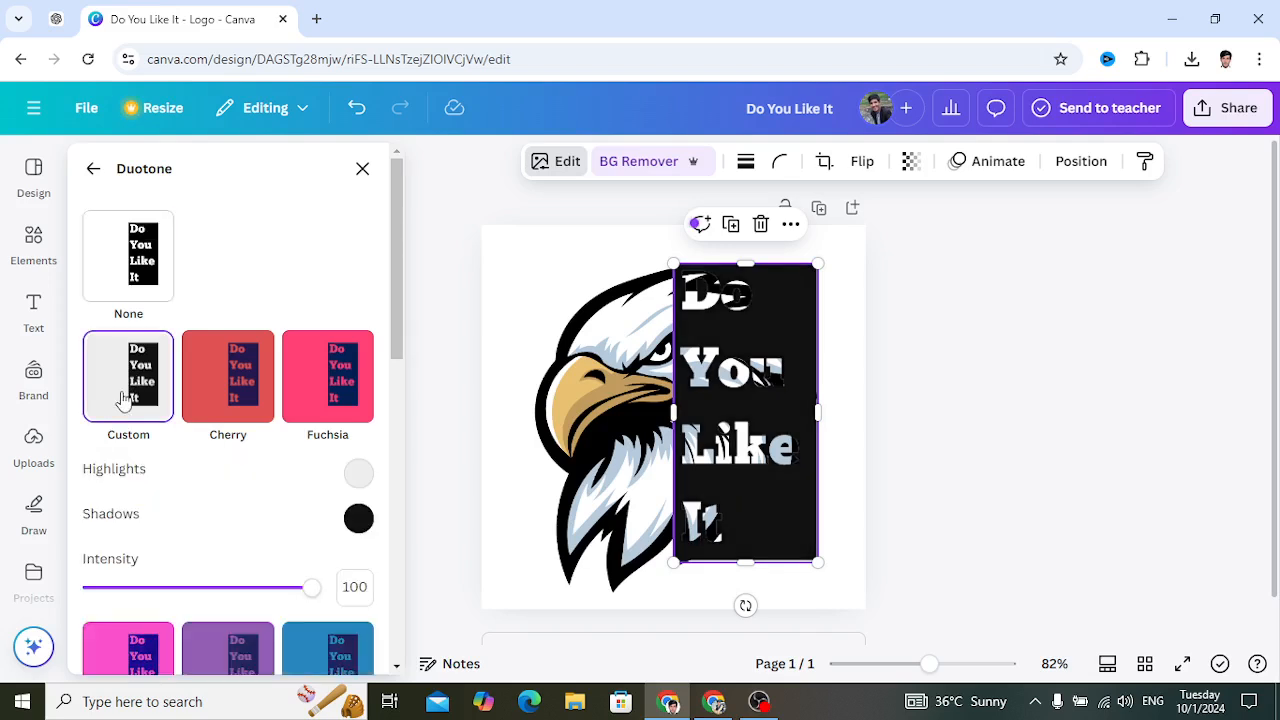
left_click(358, 518)
left_click_drag(368, 330, 358, 312)
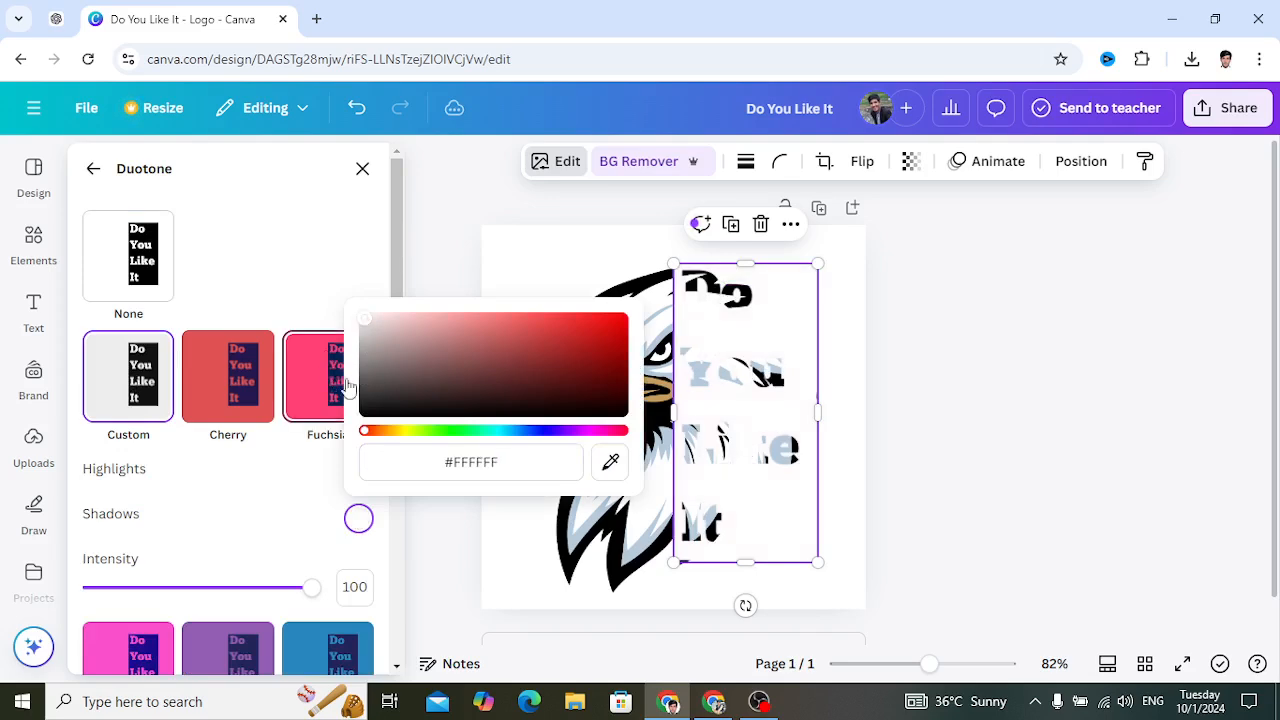
left_click(862, 568)
left_click(856, 566)
Step: Recolor the eagle head's white areas to light pink #F69A9A
left_click(640, 437)
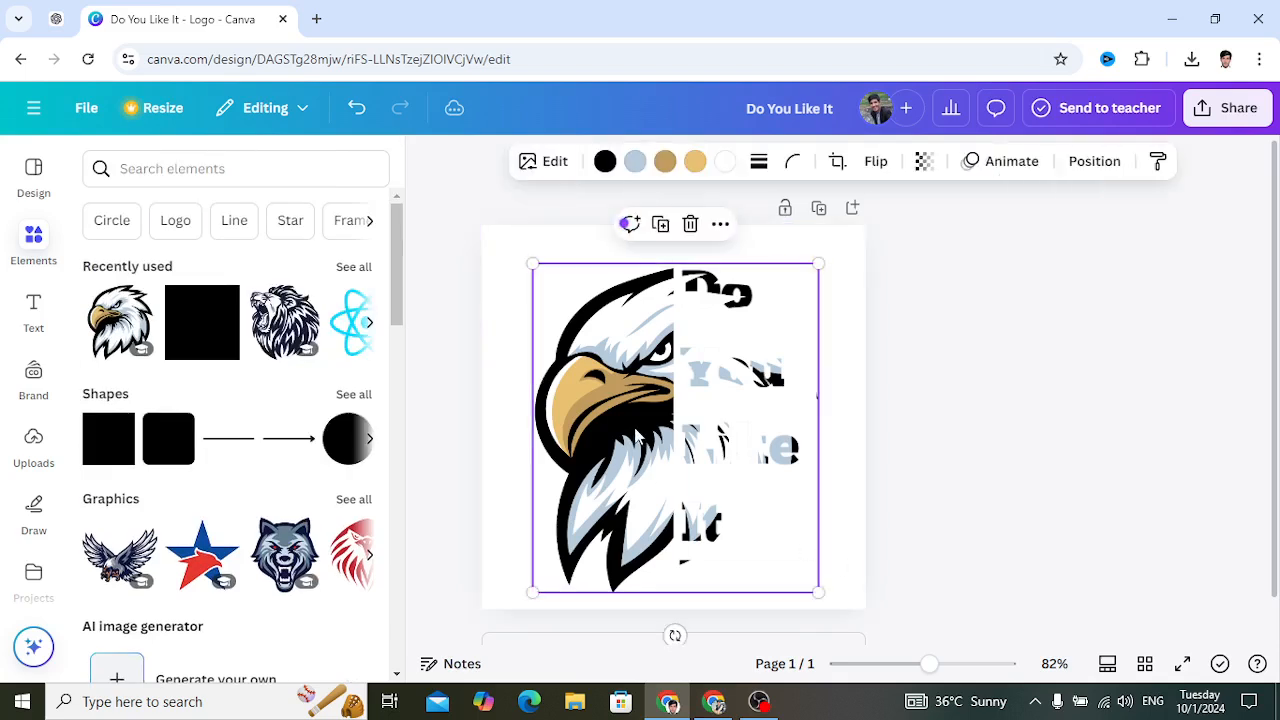
left_click(725, 161)
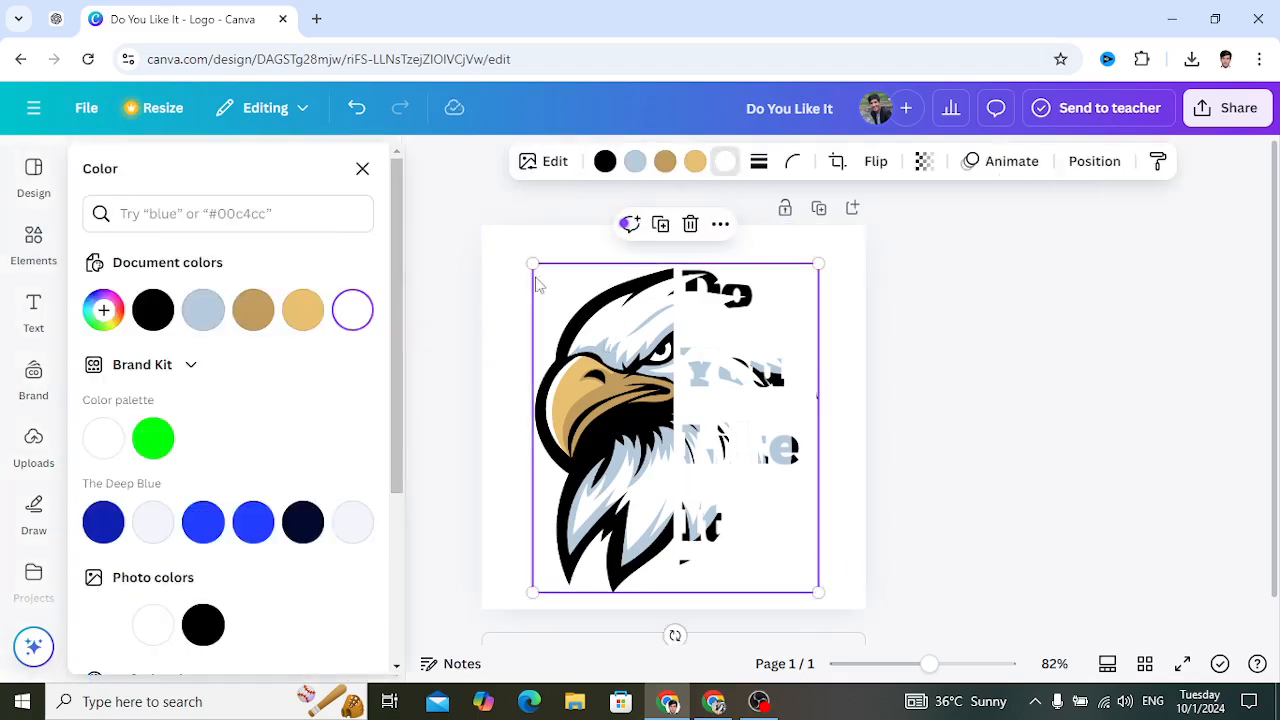
scroll(206, 437, "down", 2)
scroll(200, 470, "down", 1)
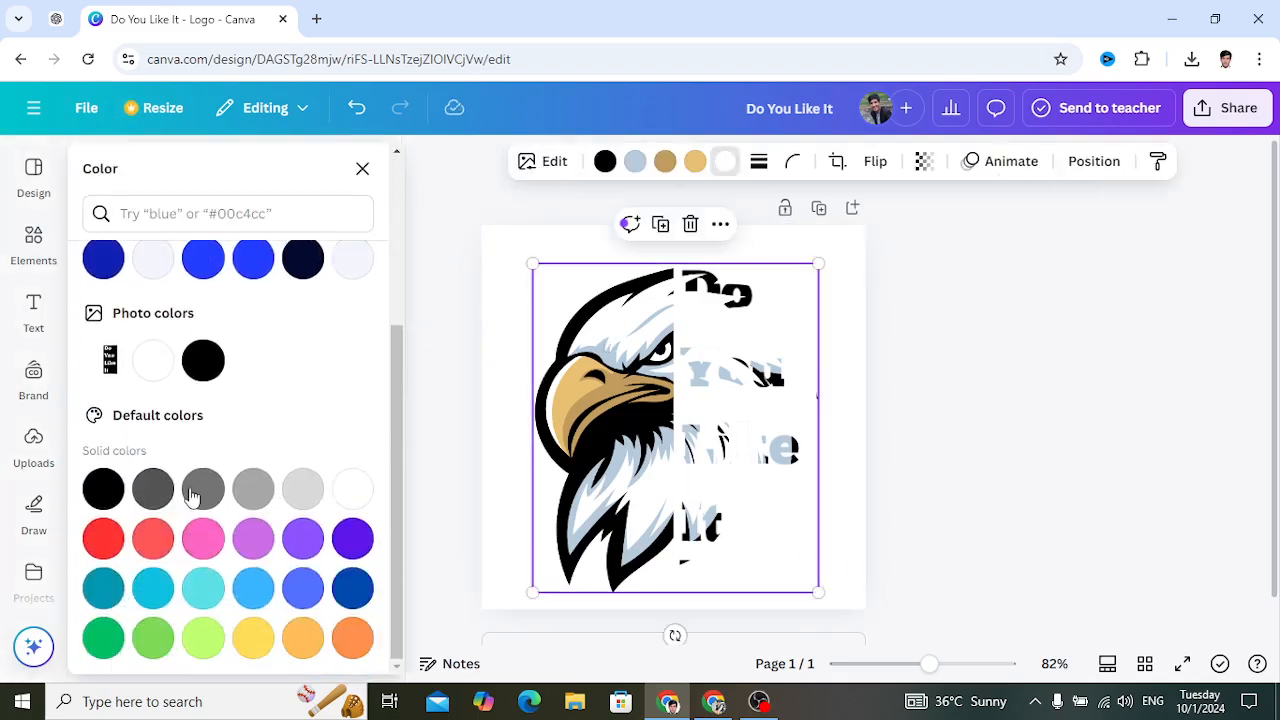
left_click(155, 534)
scroll(225, 485, "up", 5)
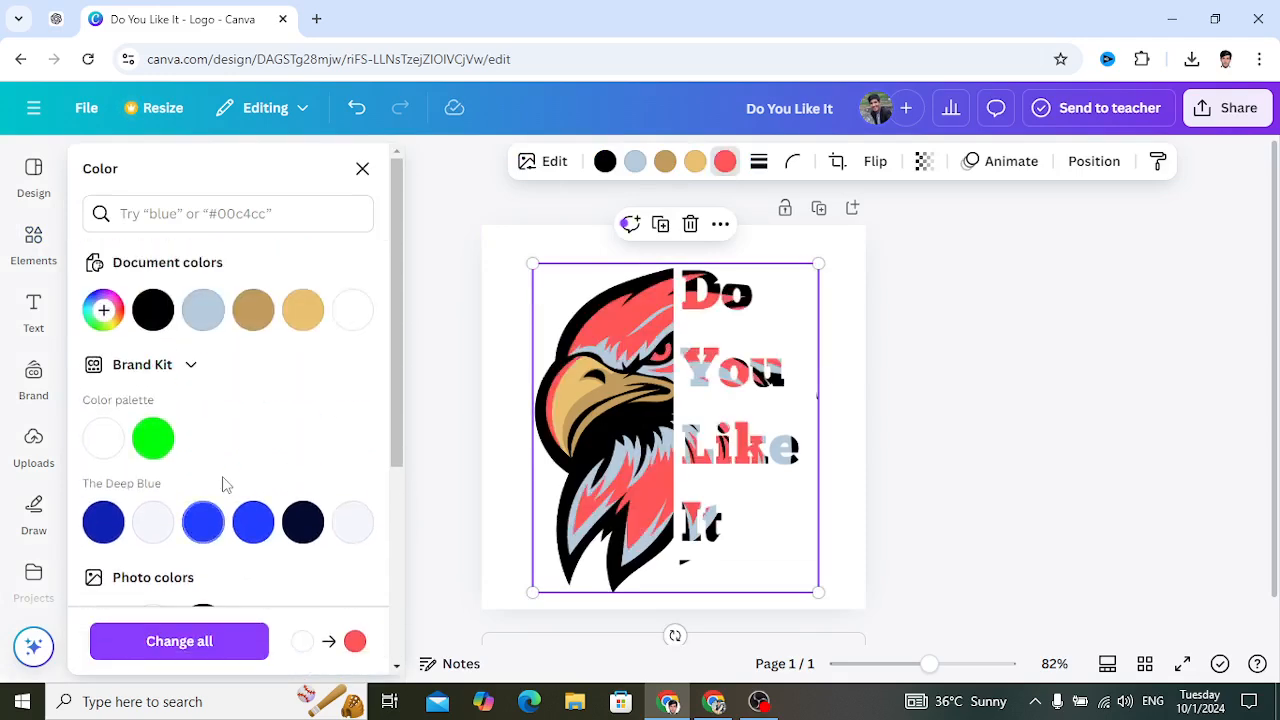
left_click(103, 310)
left_click(240, 359)
left_click_drag(240, 359, 194, 359)
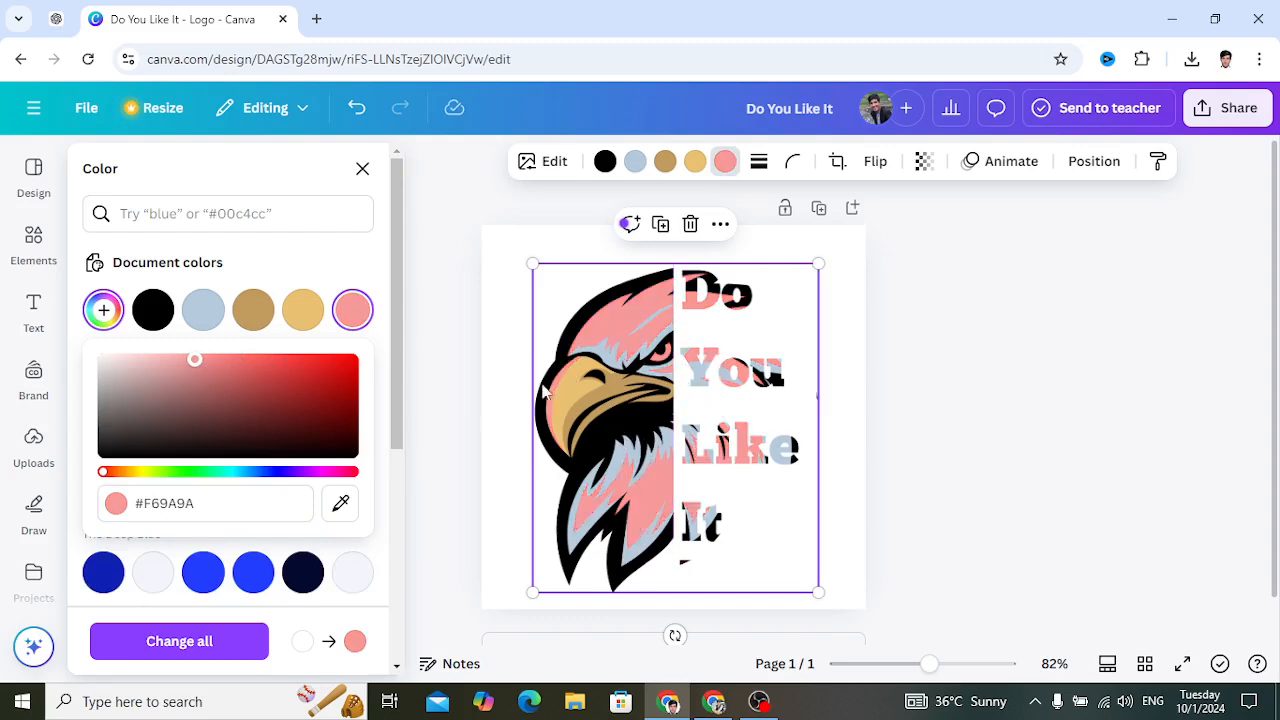
left_click(494, 362)
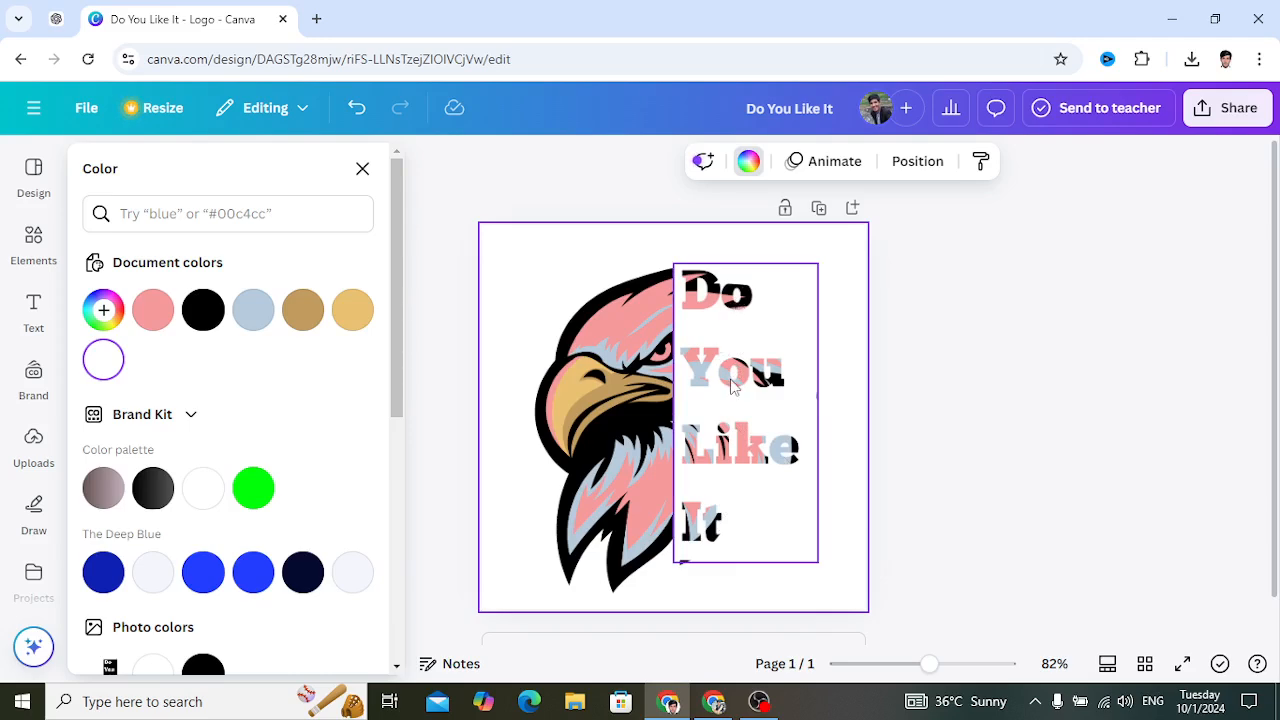
Step: Add an Outline shadow of size 3 to the "Do You Like It" image
left_click(740, 410)
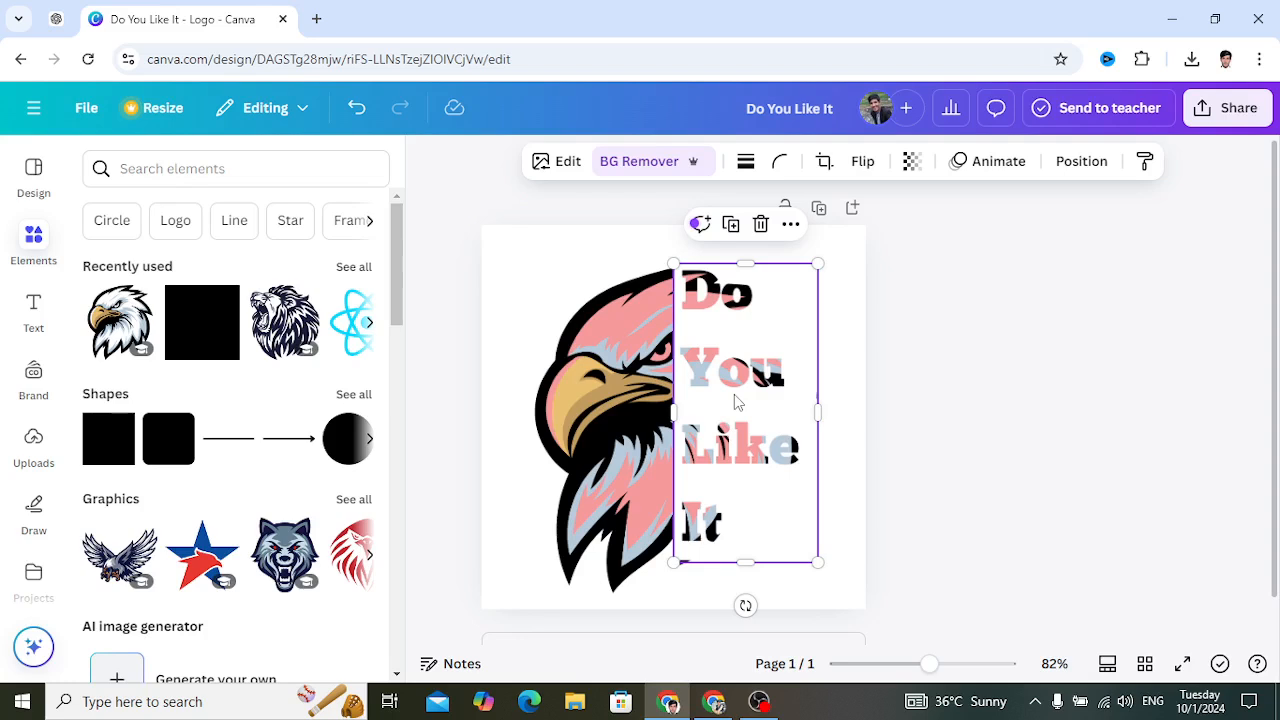
left_click(555, 161)
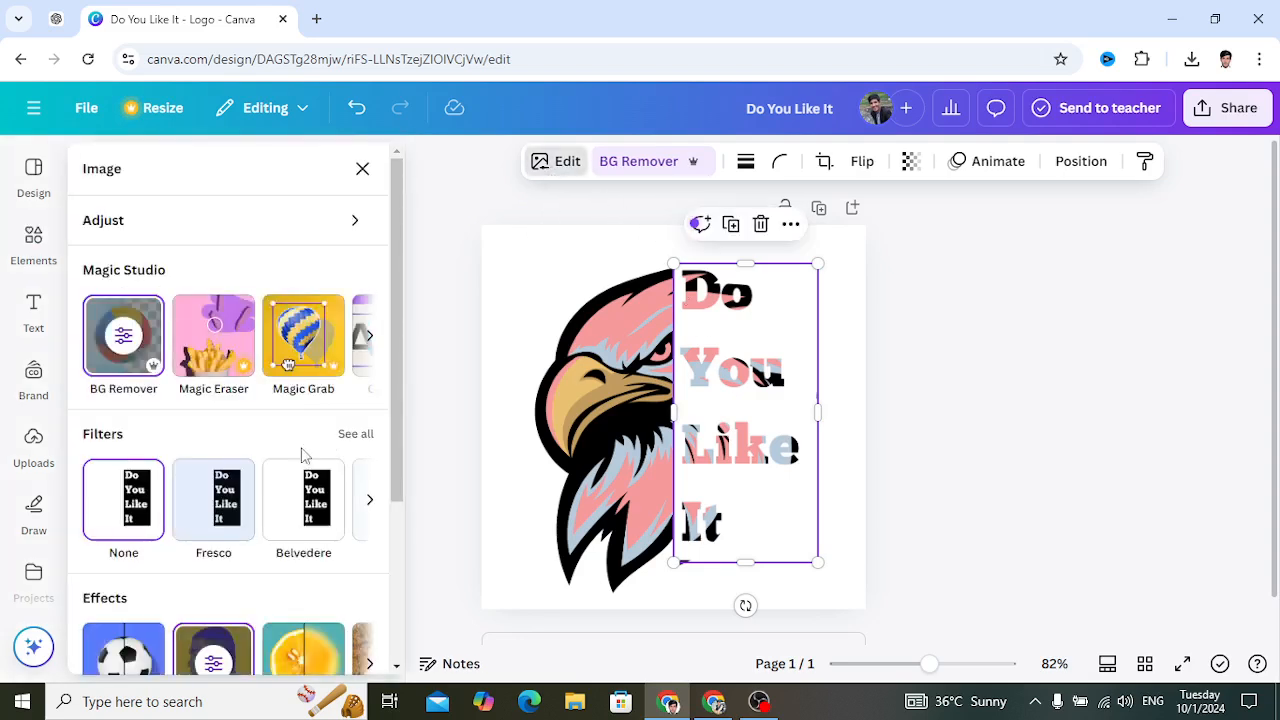
scroll(228, 470, "down", 1)
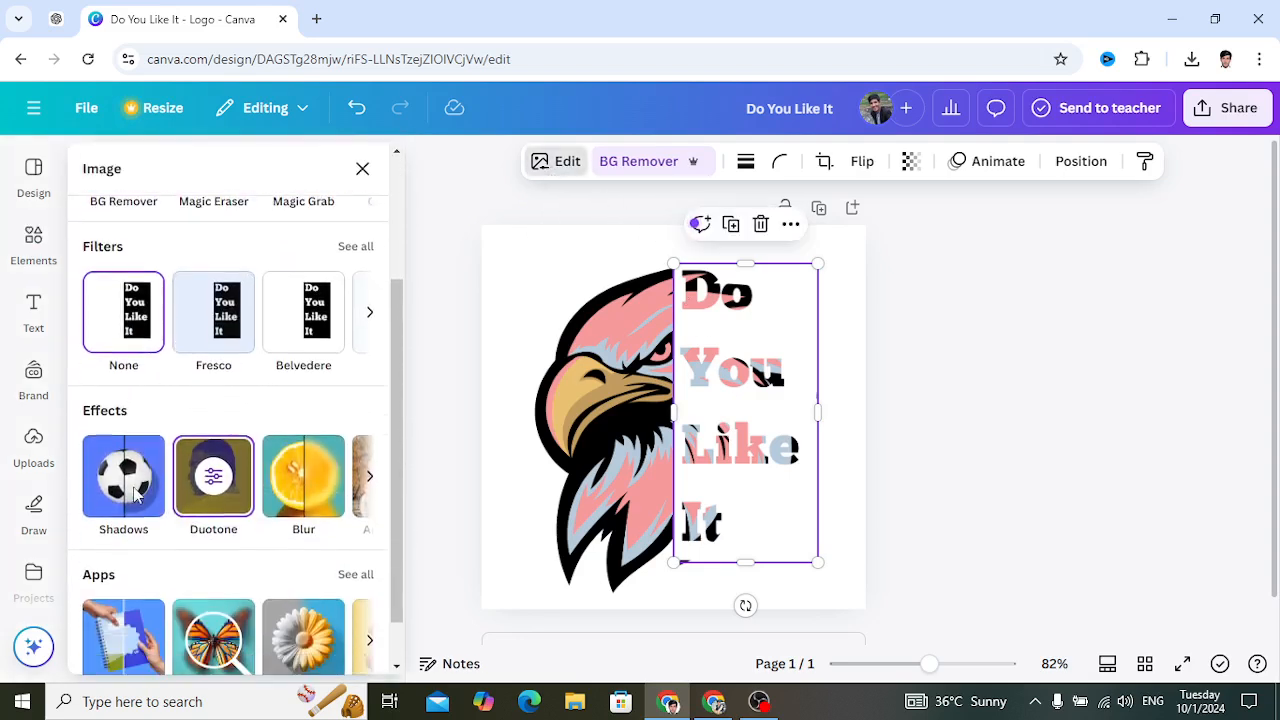
scroll(135, 495, "down", 1)
left_click(135, 497)
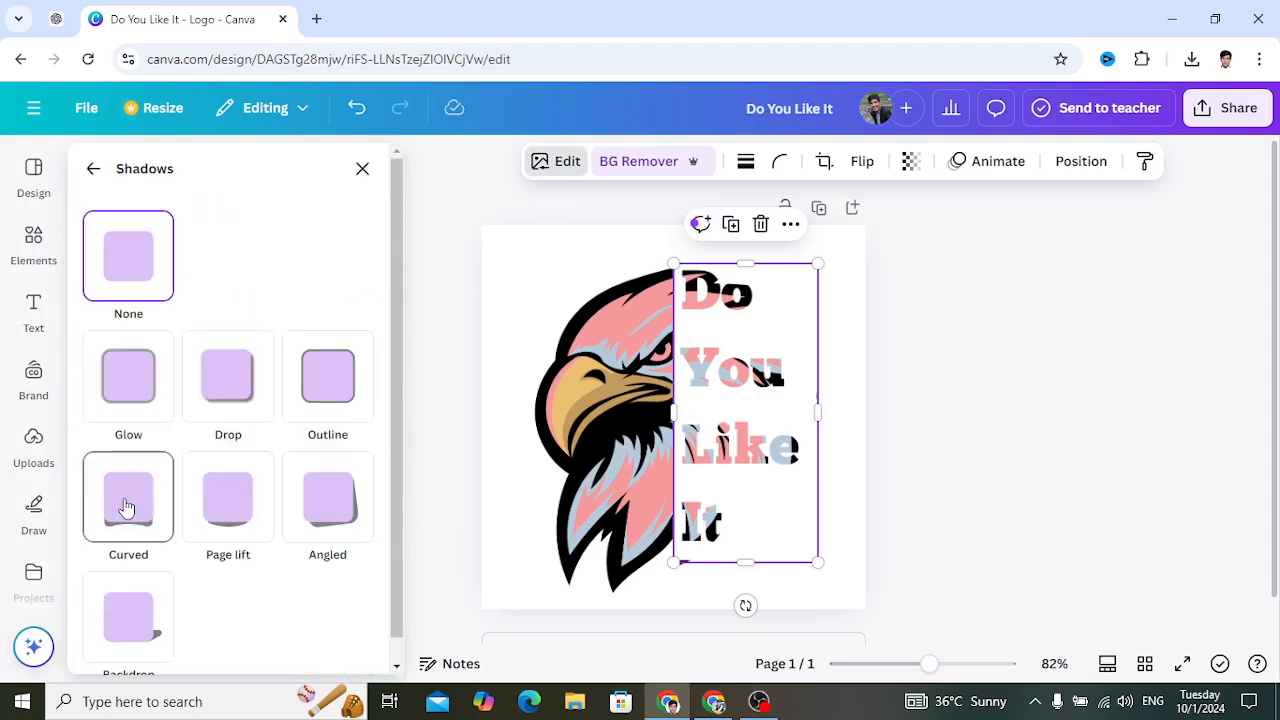
left_click(328, 400)
scroll(300, 450, "down", 2)
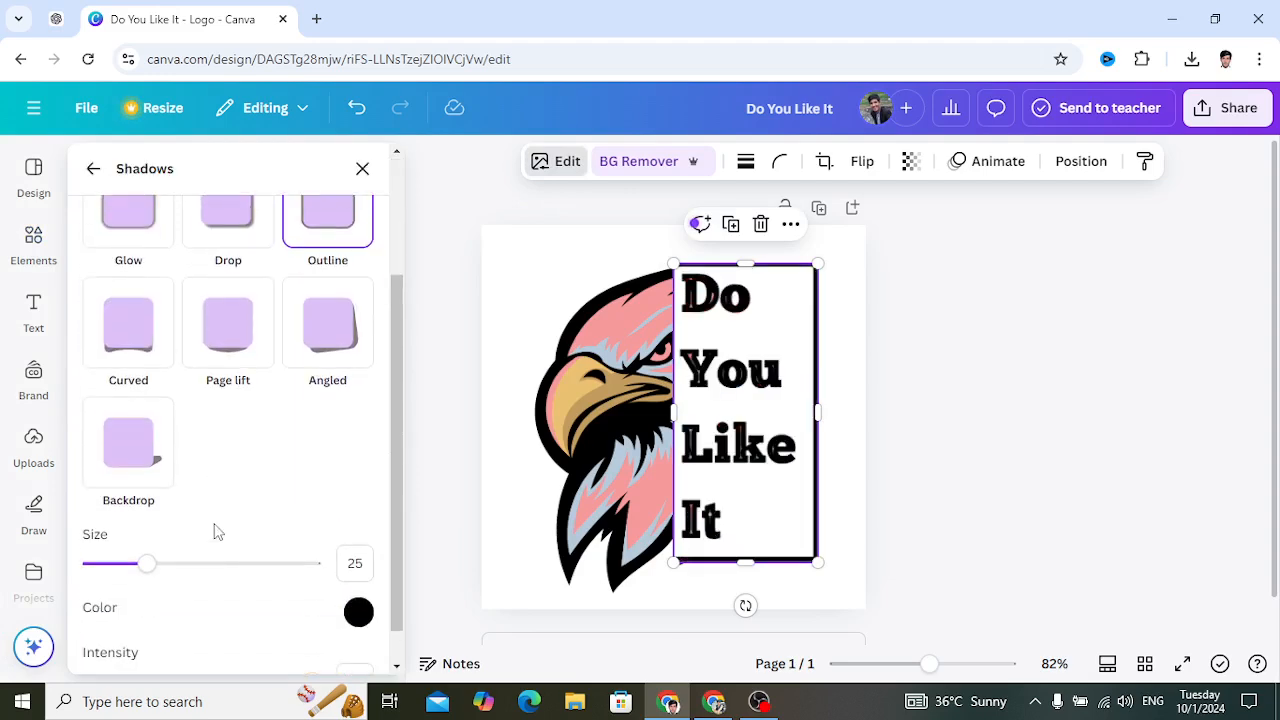
left_click_drag(150, 552, 98, 557)
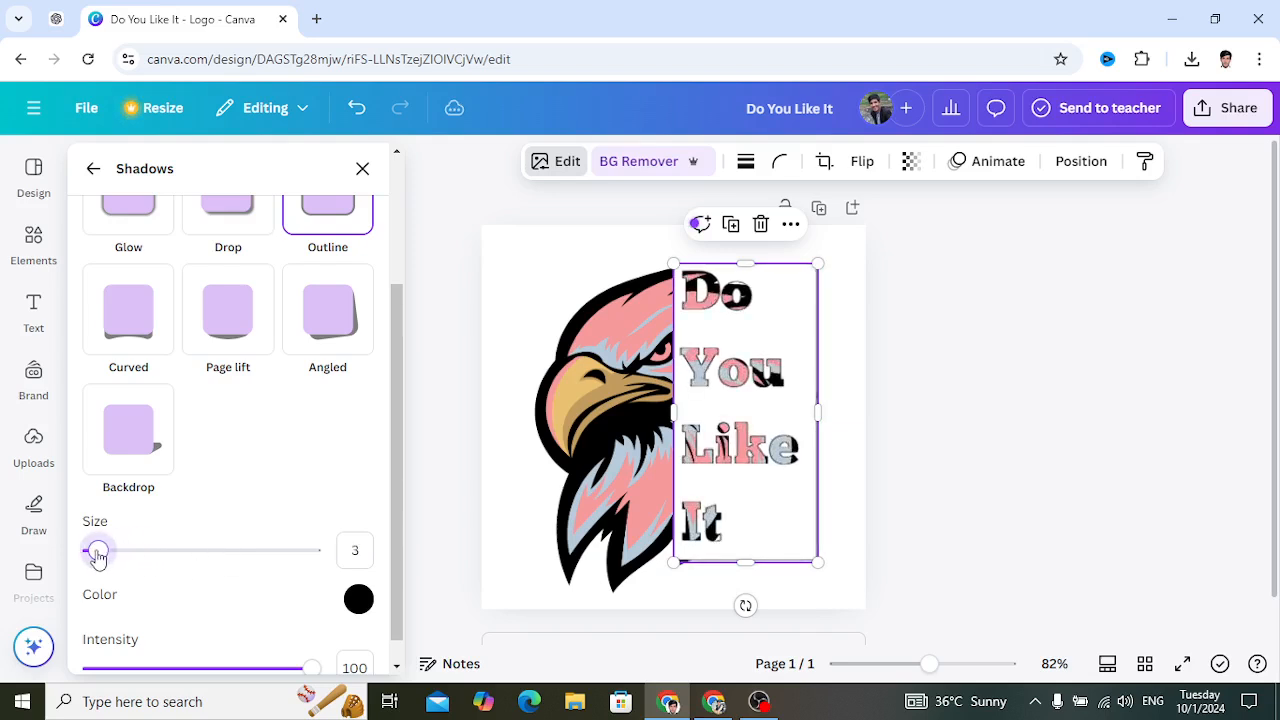
left_click(852, 512)
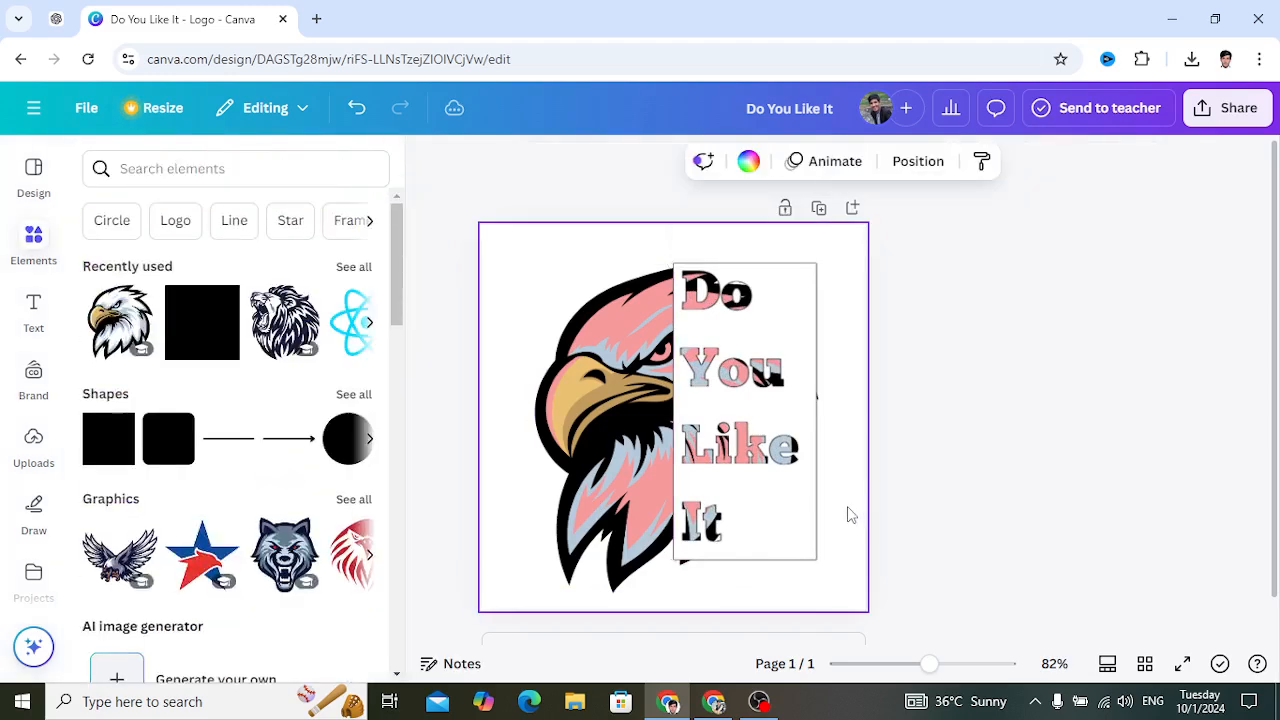
Step: Crop all four edges of the "Do You Like It" image slightly to trim off its outline border
left_click(808, 472)
left_click_drag(817, 411, 806, 463)
left_click_drag(745, 561, 743, 553)
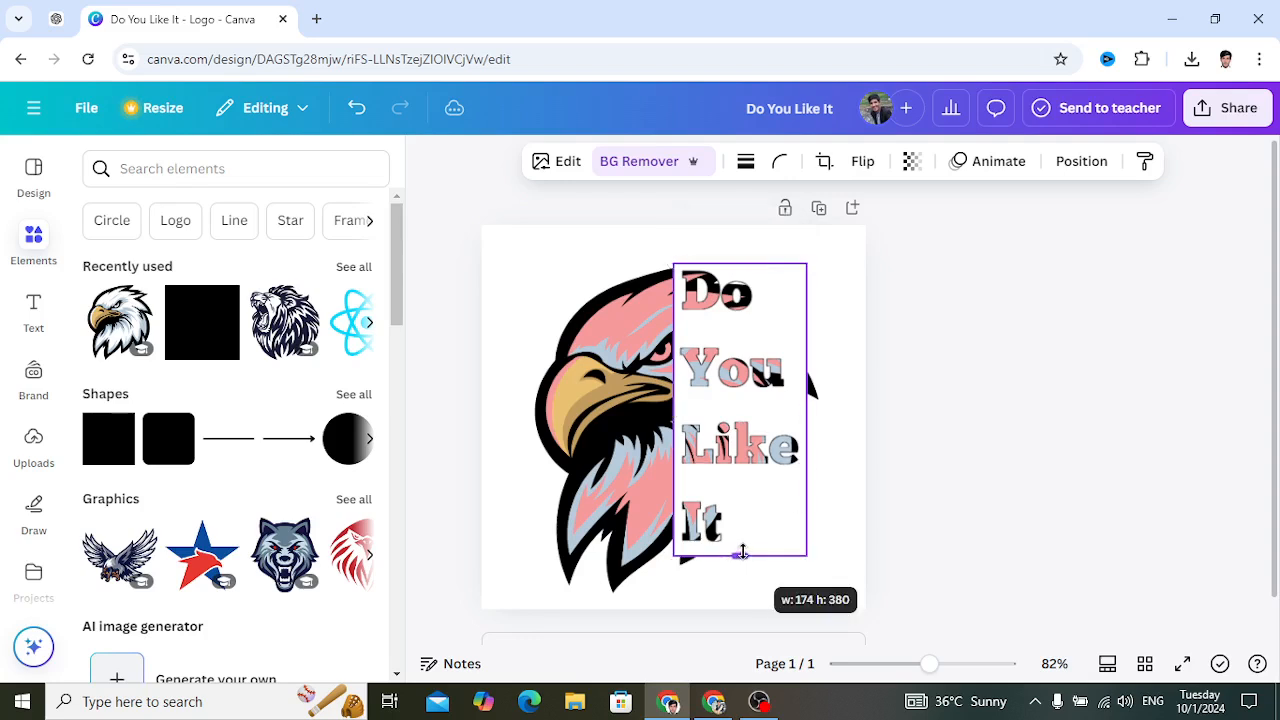
left_click_drag(674, 409, 678, 410)
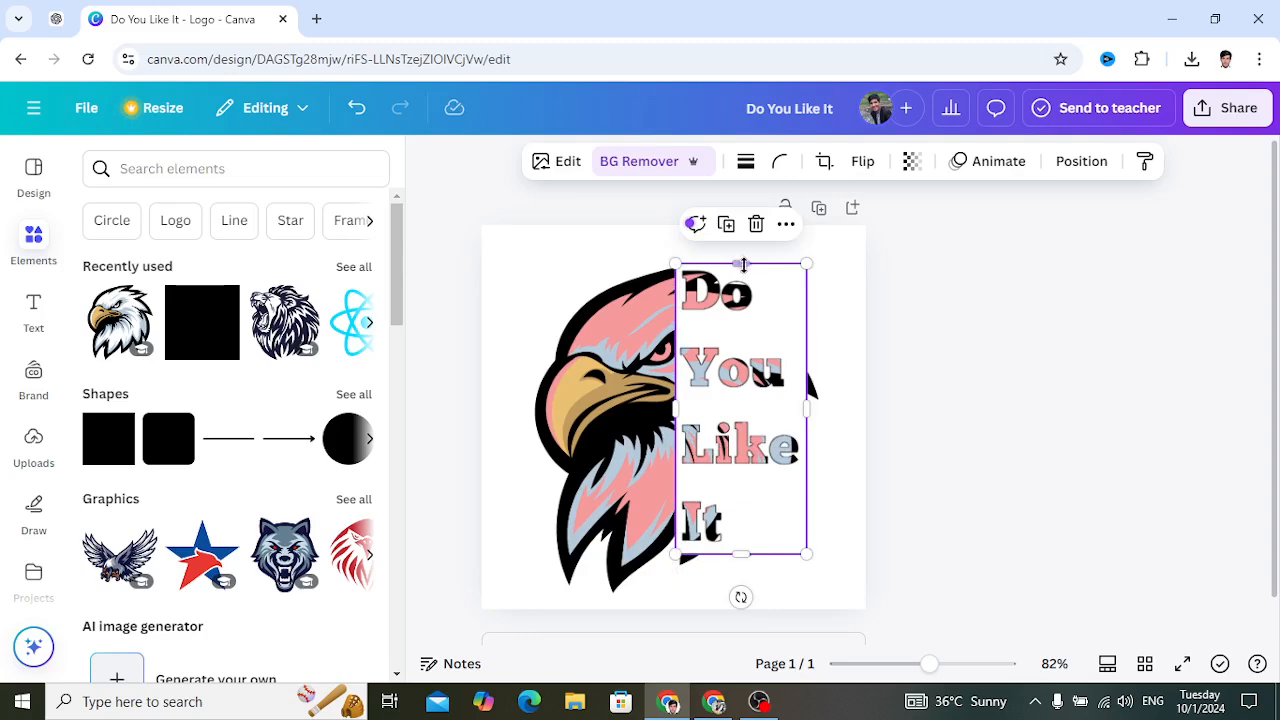
left_click_drag(741, 264, 742, 265)
left_click(857, 350)
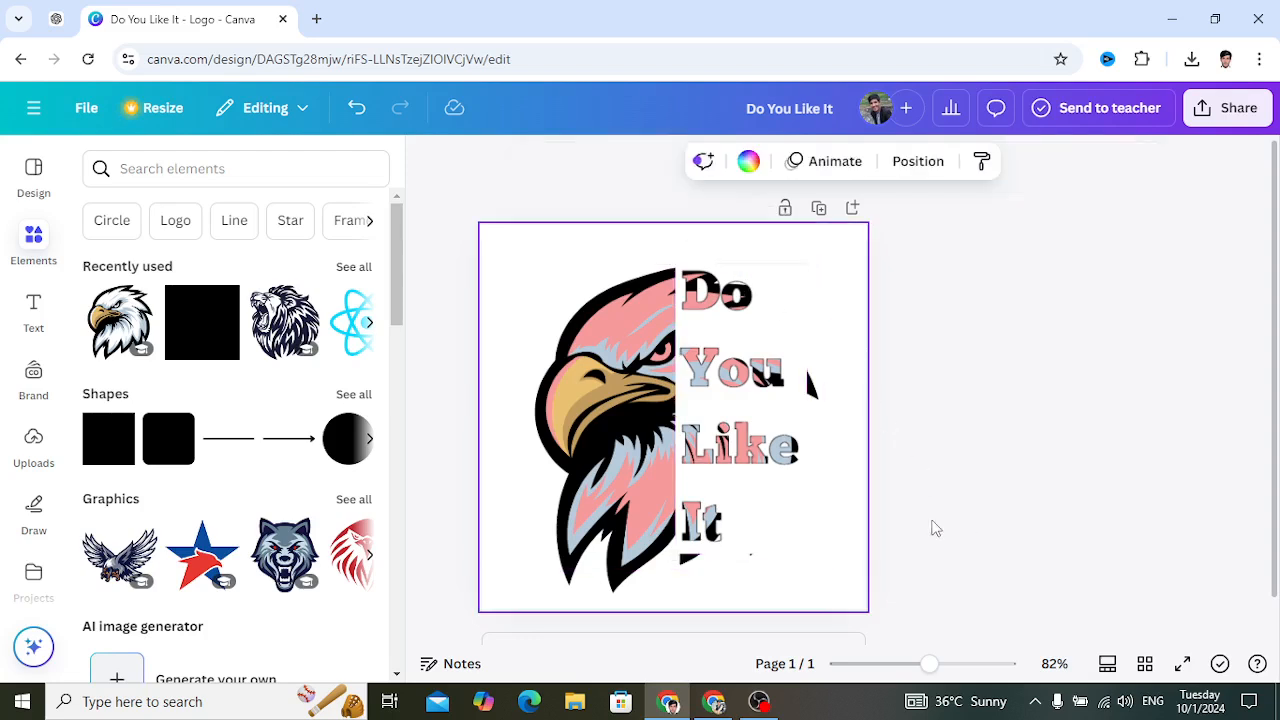
Step: Enlarge the "Do You Like It" image slightly and shift it a little to the right over the eagle head
left_click(749, 520)
left_click_drag(808, 560, 828, 566)
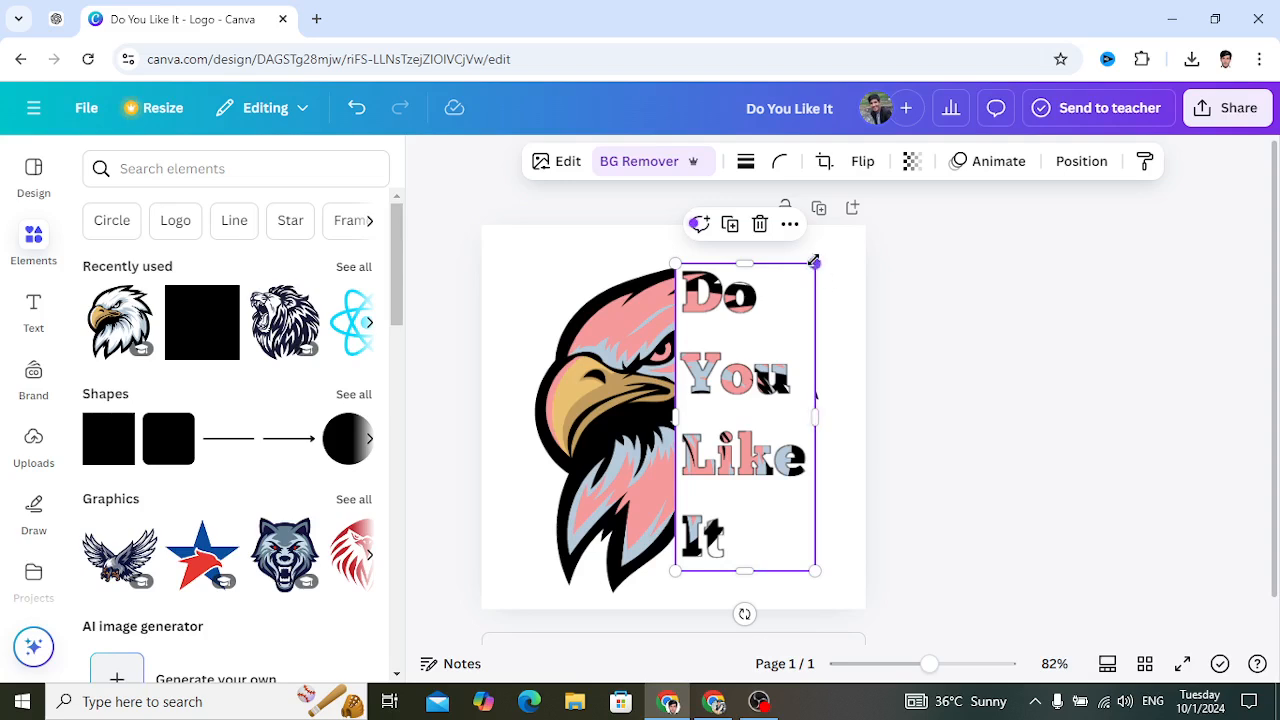
left_click_drag(815, 263, 832, 259)
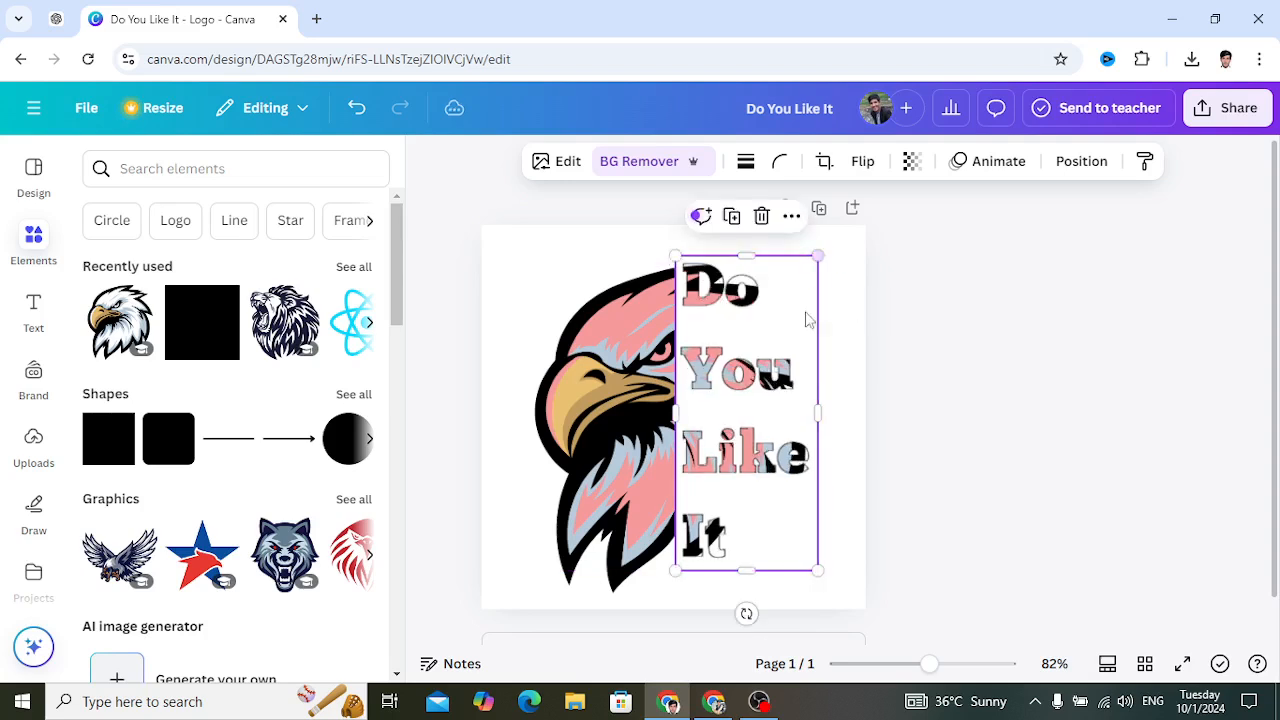
left_click_drag(776, 378, 779, 375)
left_click(503, 434)
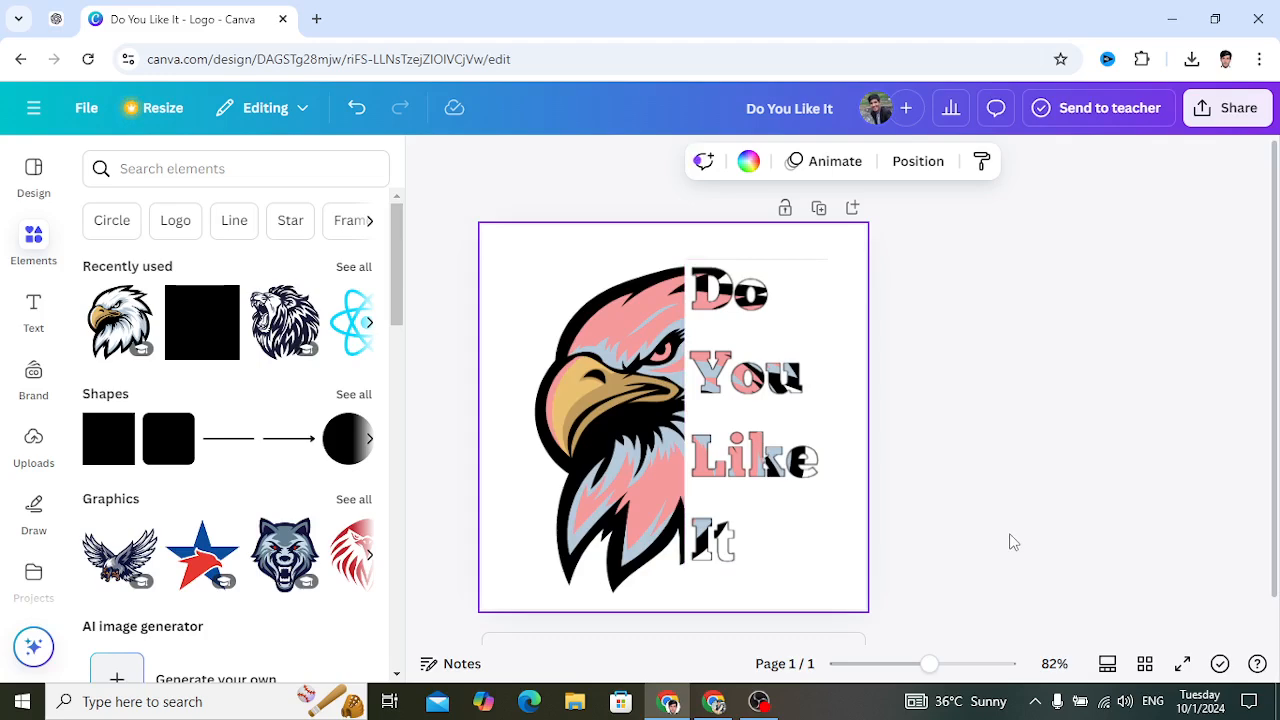
Step: Add the recently used square shape and fill it with the bright green from the brand color palette
left_click(184, 331)
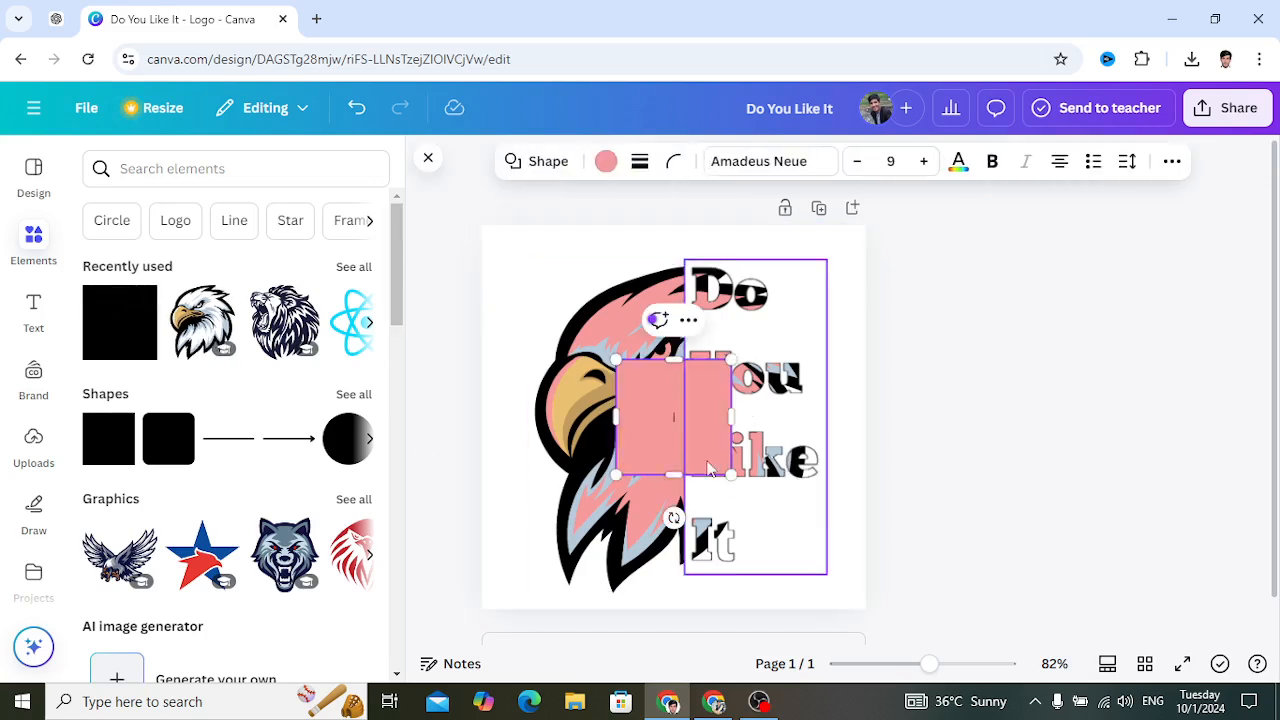
left_click(605, 161)
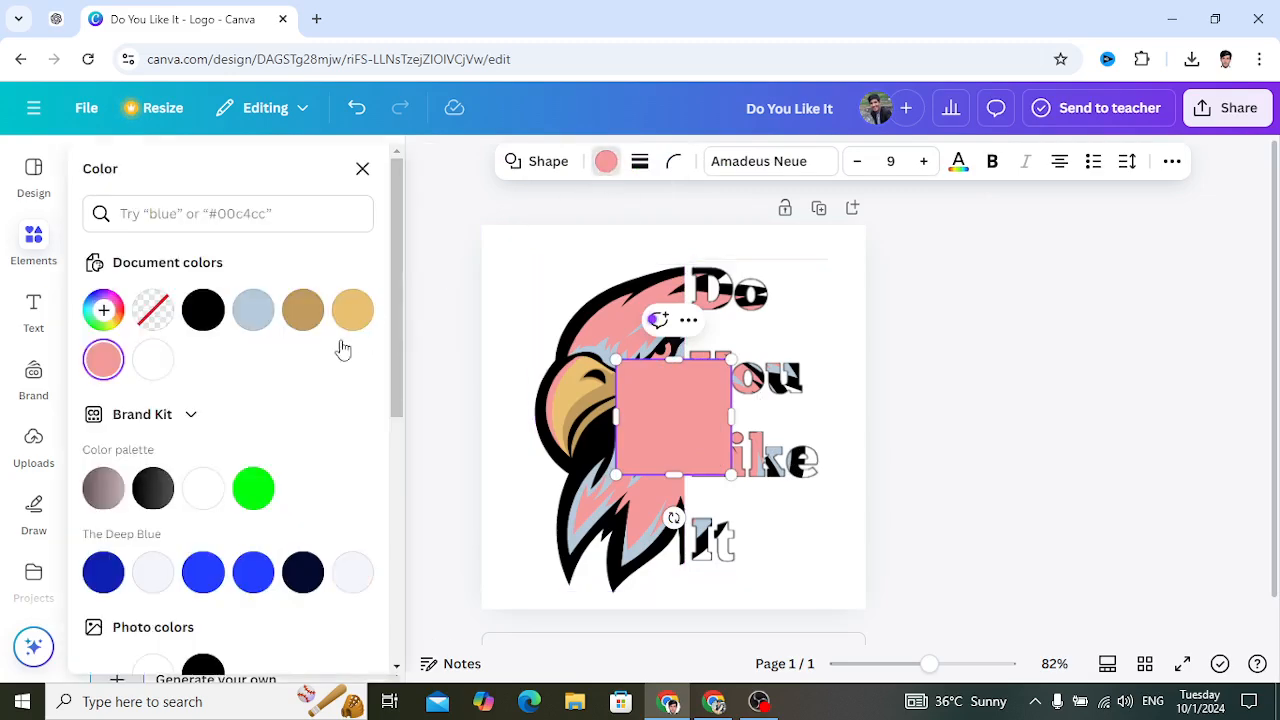
left_click(253, 488)
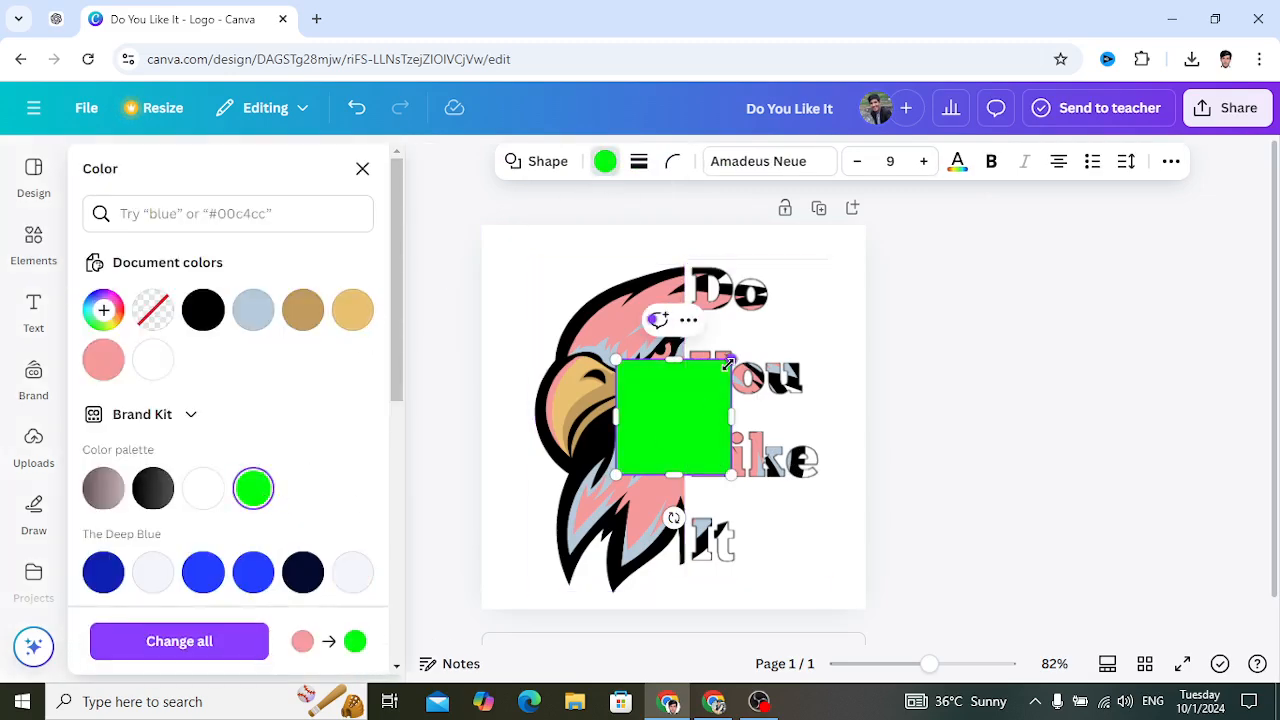
Step: Move the green square onto the lettering and resize it into a tall rectangle covering the "Do You Like It" text
left_click_drag(738, 358, 665, 410)
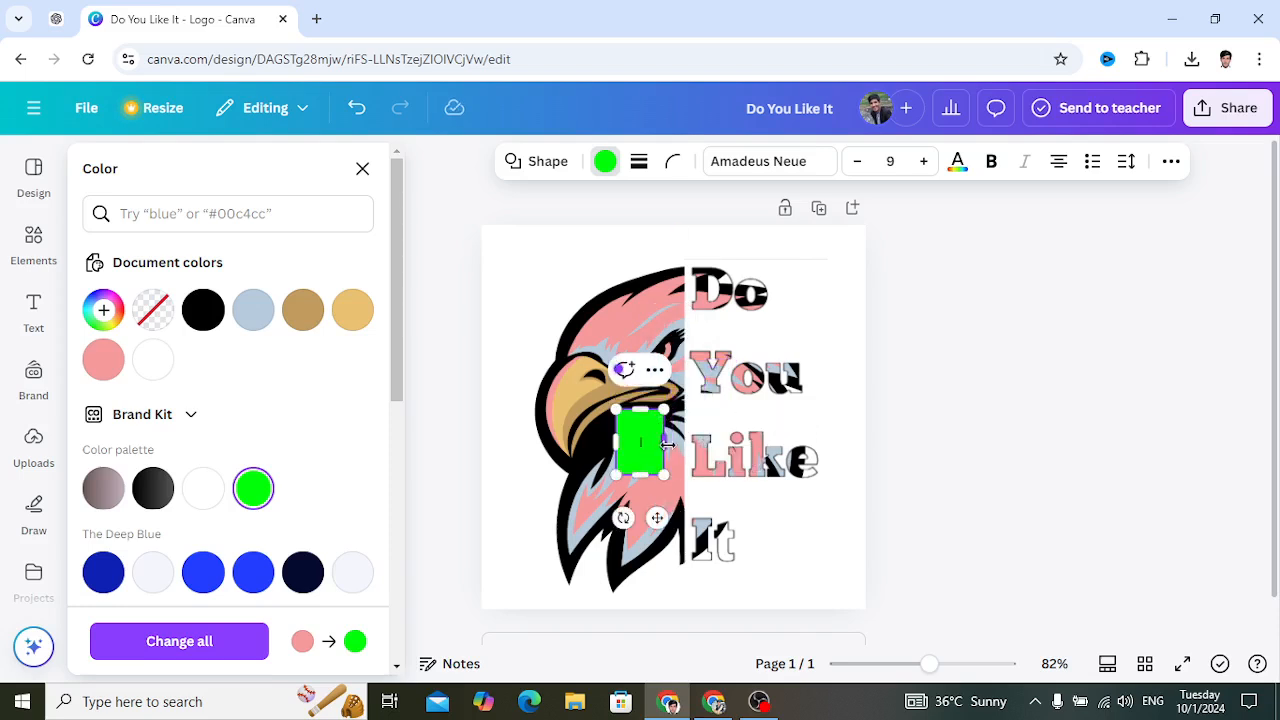
left_click(506, 471)
left_click_drag(640, 470, 818, 474)
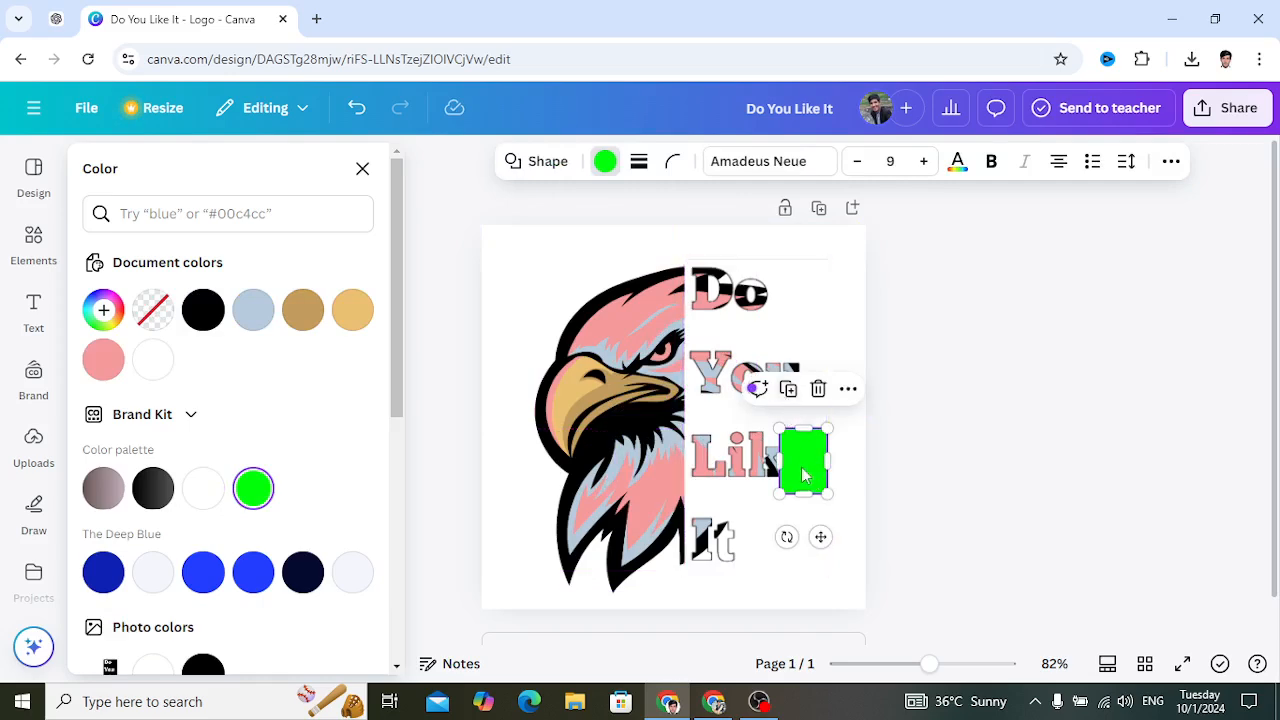
left_click_drag(779, 429, 690, 271)
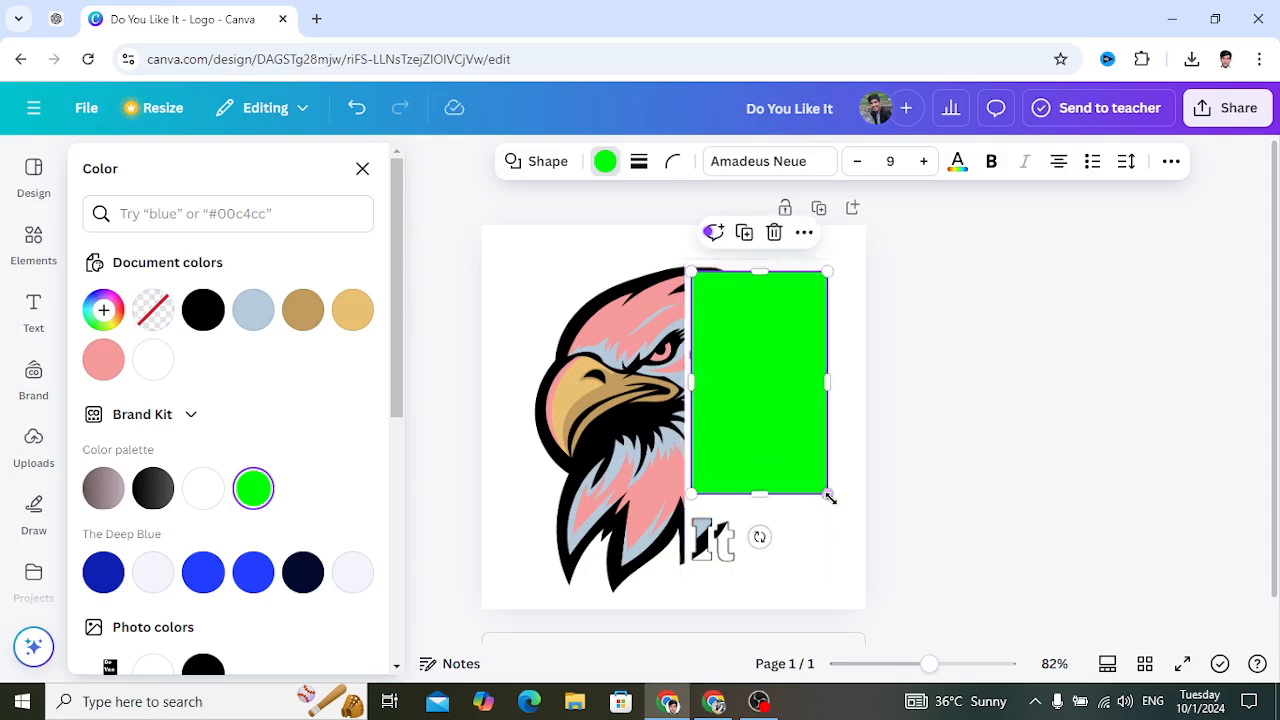
left_click_drag(773, 492, 741, 556)
mouse_move(827, 416)
left_mouse_down()
mouse_move(811, 417)
mouse_move(819, 426)
left_mouse_up()
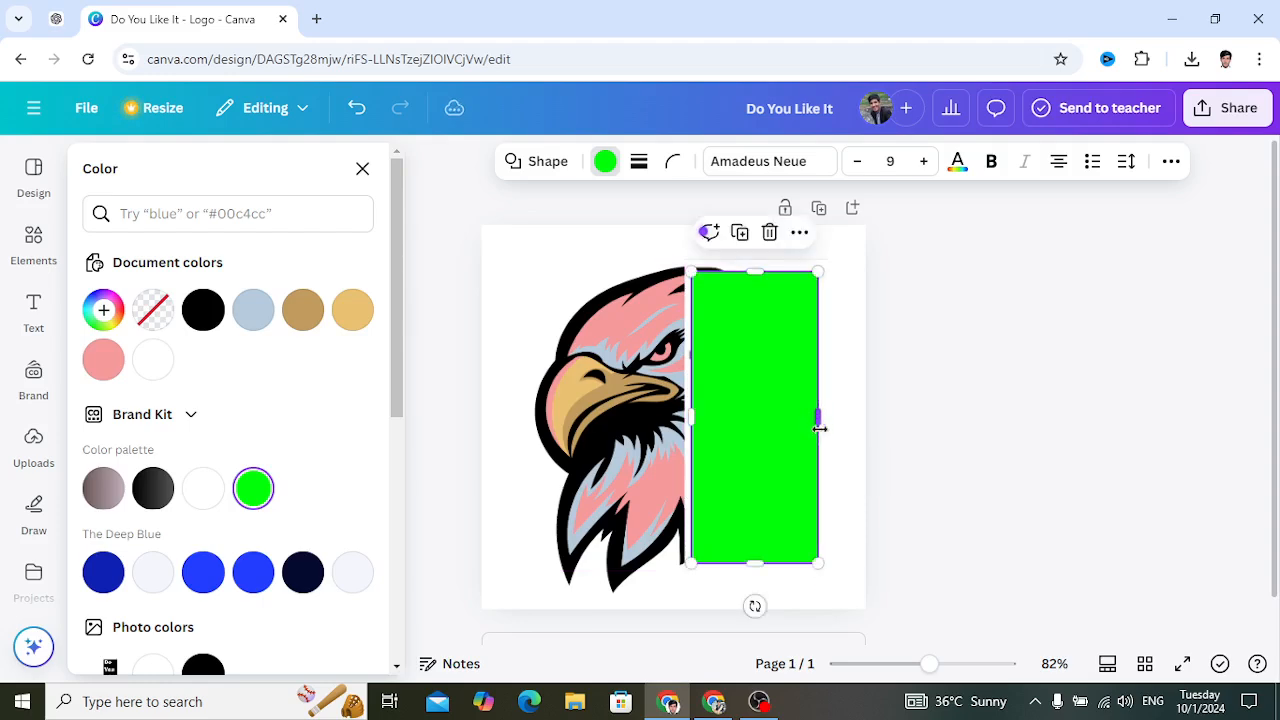
Step: Place the green rectangle's layer beneath the eagle head, directly above the background
left_click(1171, 161)
left_click(1109, 203)
left_click_drag(320, 352, 308, 485)
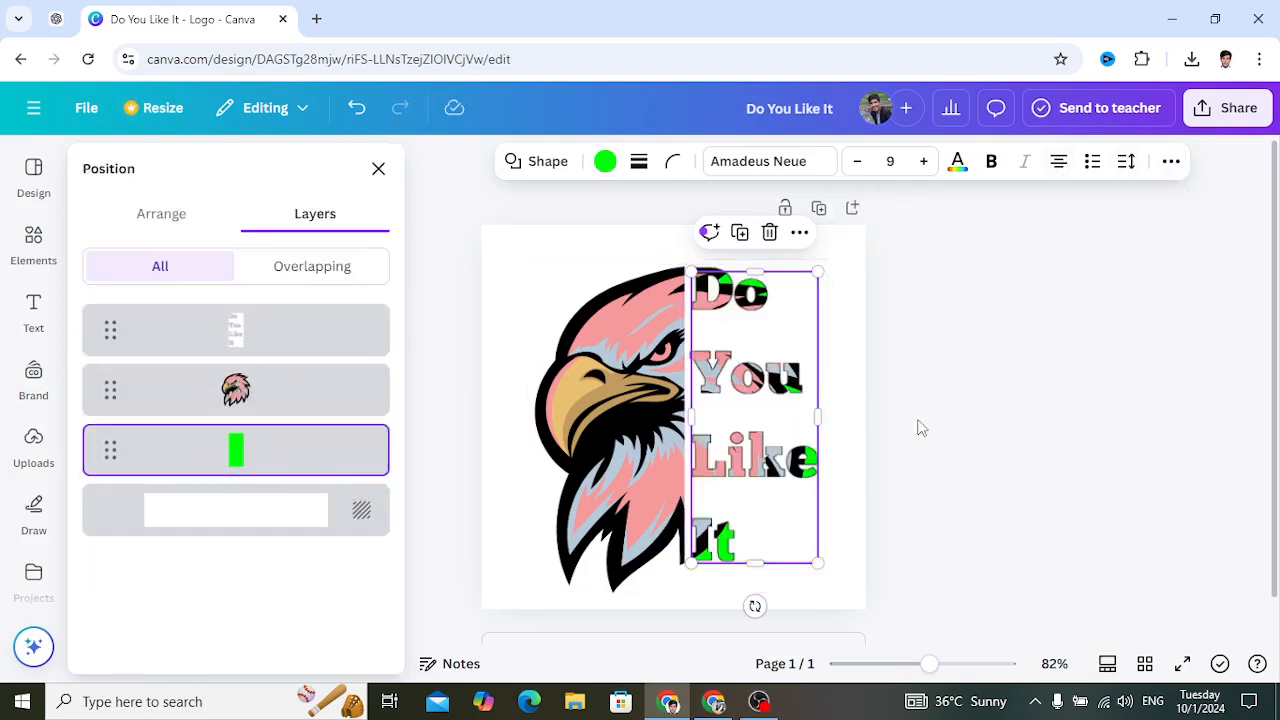
left_click(865, 451)
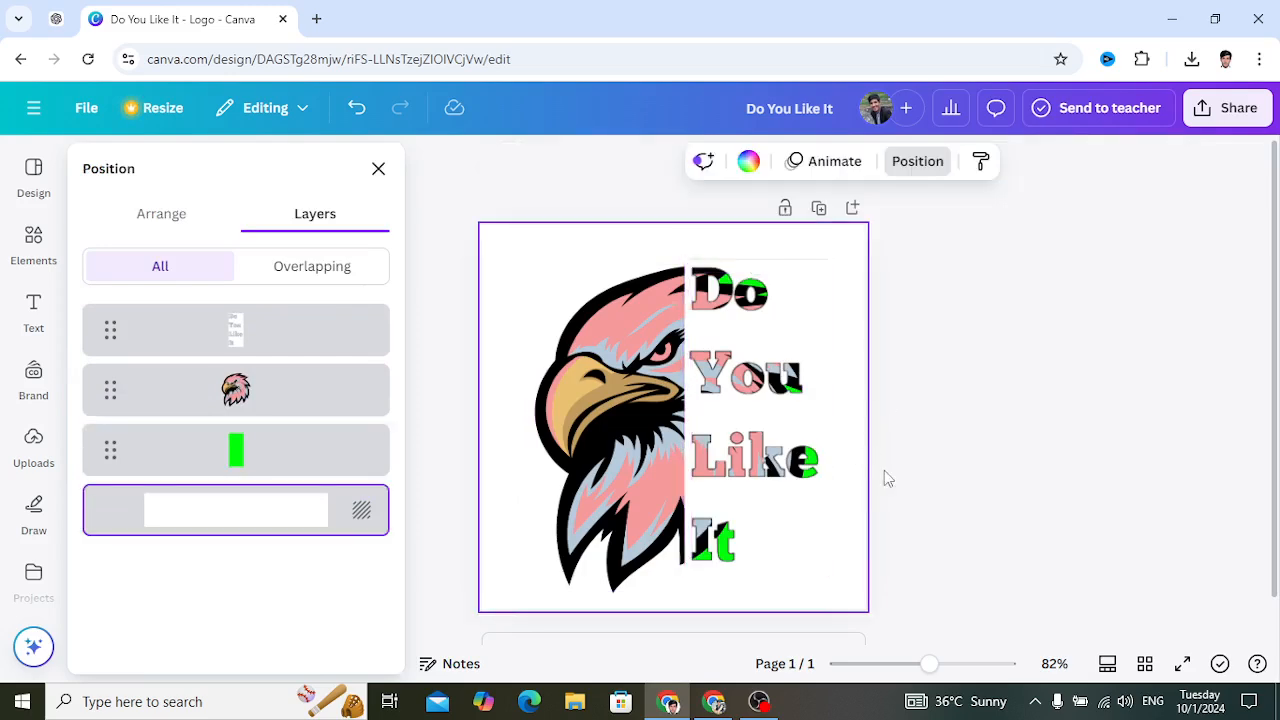